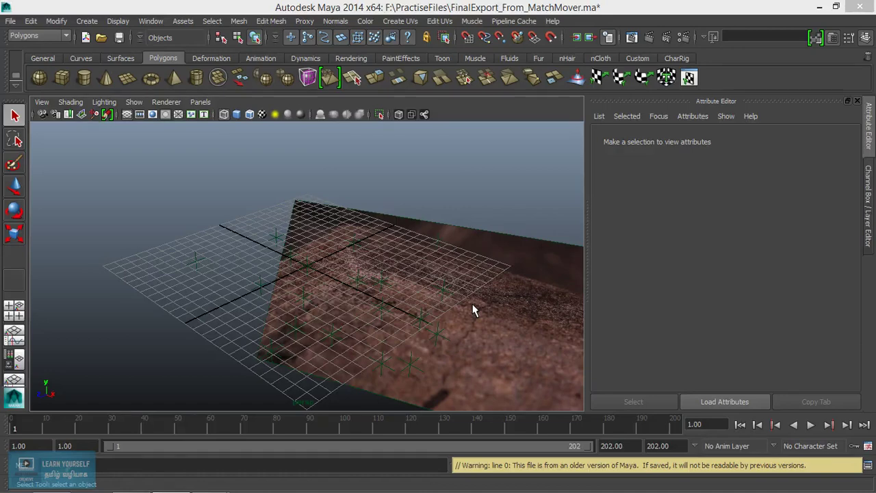
Step: Play the tracked shot, then tumble the perspective view to see the grid above the image plane
key(alt+v)
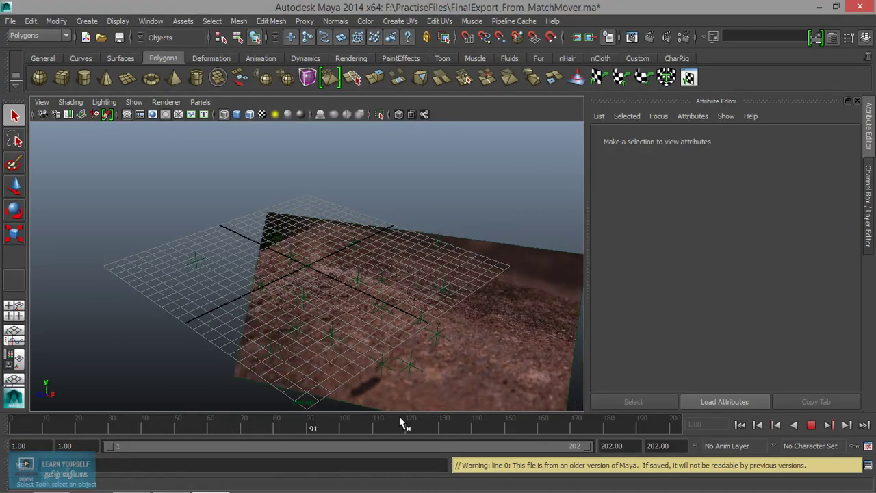
key(alt+v)
scroll(425, 326, up, 3)
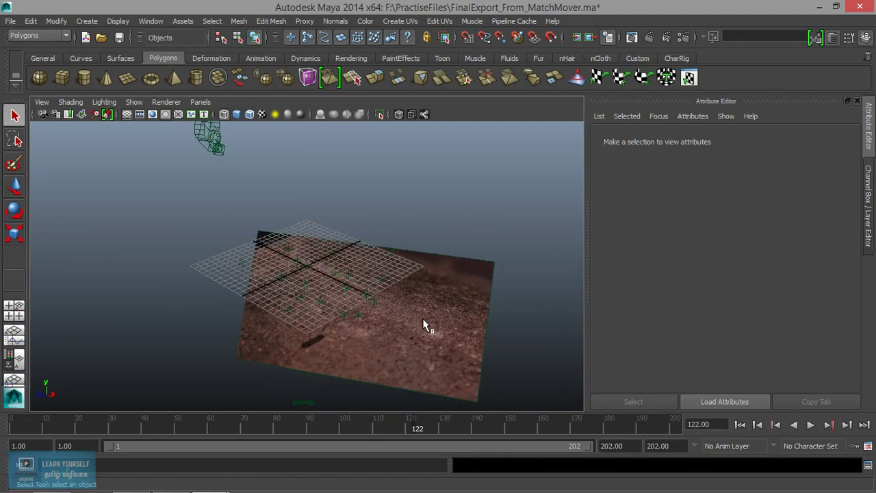
mouse_move(390, 313)
alt+mouse_down()
mouse_move(313, 306)
mouse_move(283, 285)
mouse_move(289, 268)
mouse_move(323, 275)
mouse_move(277, 276)
mouse_move(267, 291)
mouse_move(250, 280)
alt+mouse_up()
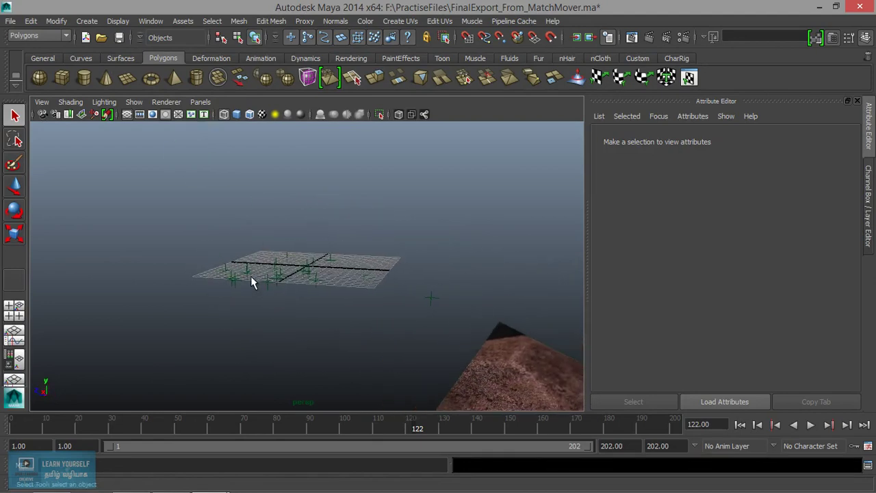
mouse_move(250, 280)
alt+right_down()
mouse_move(405, 309)
mouse_move(289, 306)
alt+right_up()
mouse_move(289, 305)
alt+mouse_down()
mouse_move(327, 319)
mouse_move(362, 317)
alt+mouse_up()
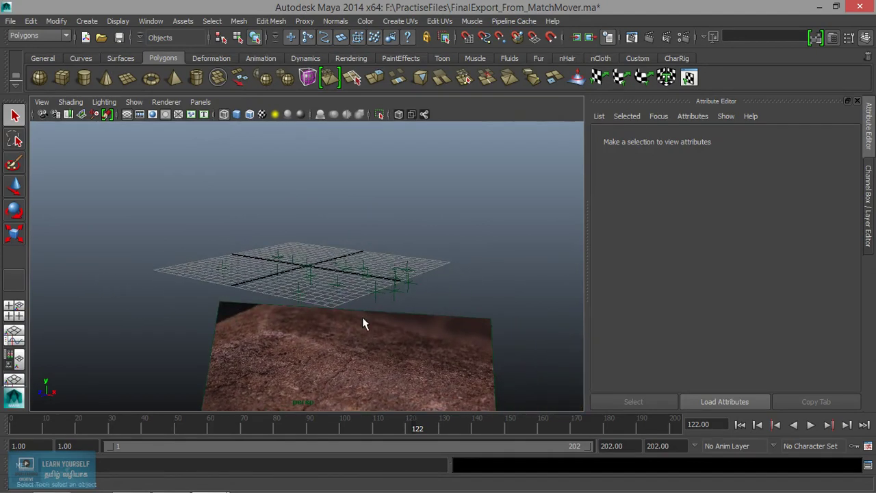
Step: Look through rzCamera1, select the ground tracker locators, and replay the shot to frame 37
click(200, 101)
mouse_move(212, 116)
click(321, 127)
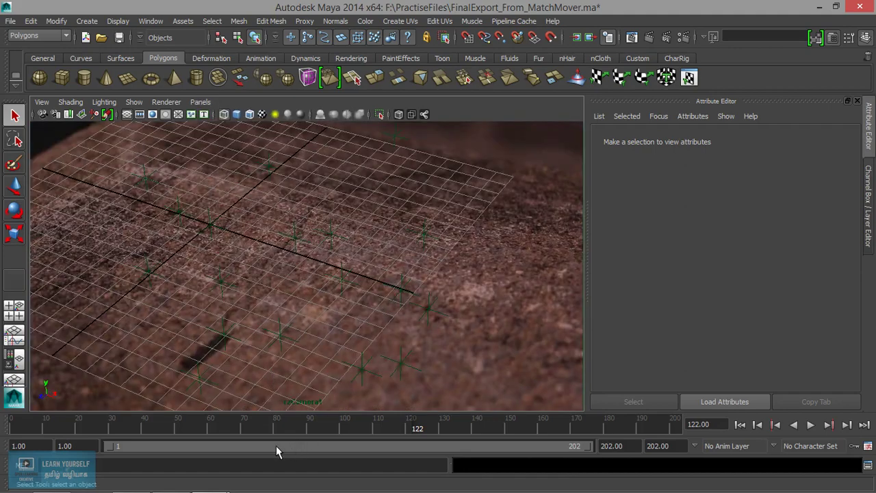
drag(432, 337, 432, 340)
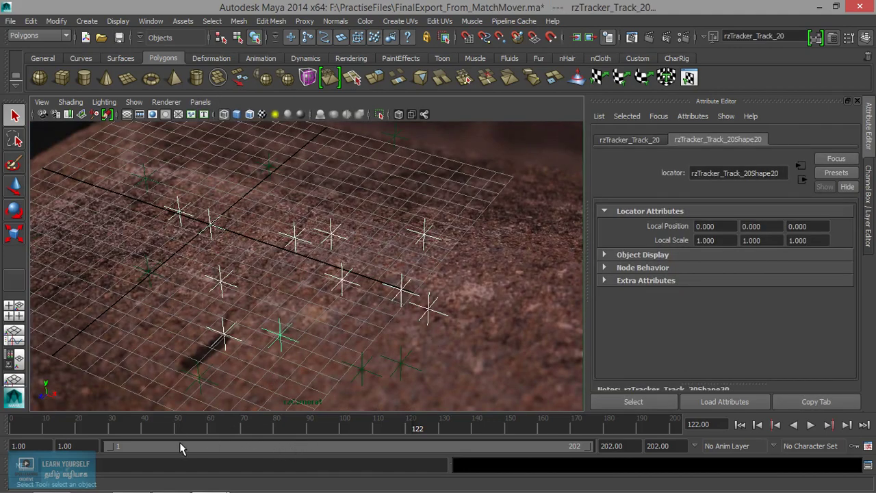
click(193, 424)
key(alt+v)
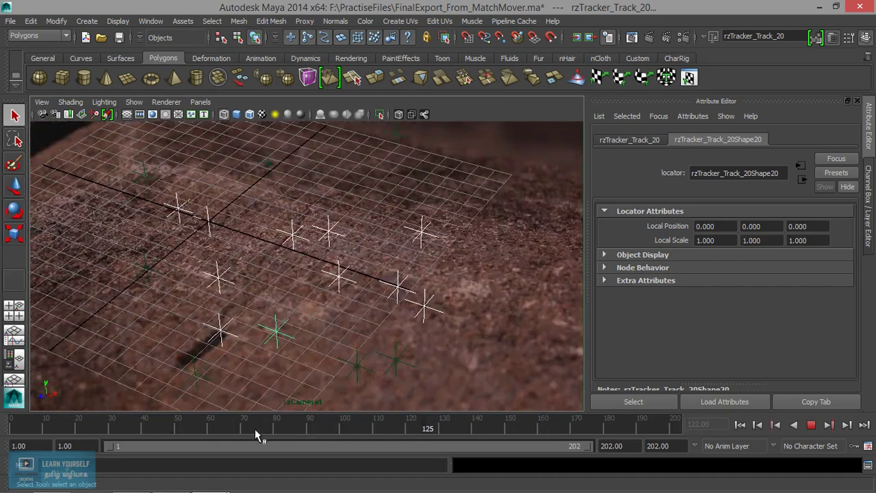
click(137, 424)
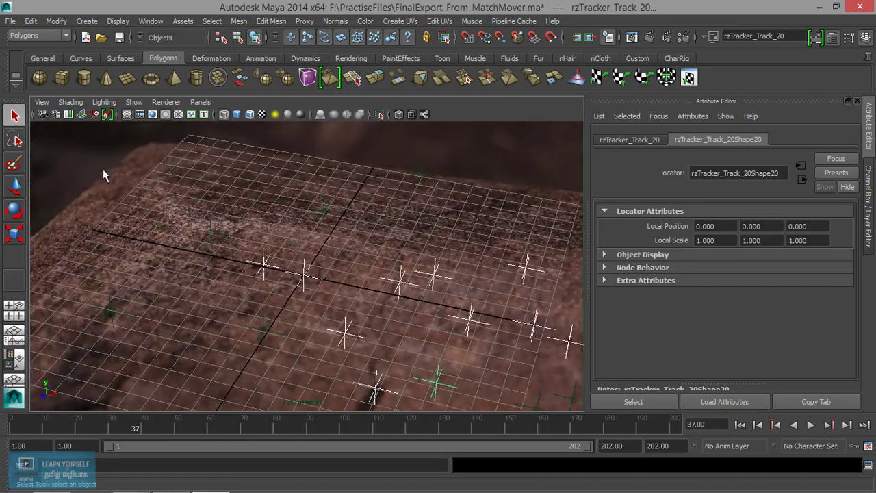
Step: Create a polygon plane scaled to about 22.3, hide the grid, shade it, and scrub the shot
click(128, 77)
key(r)
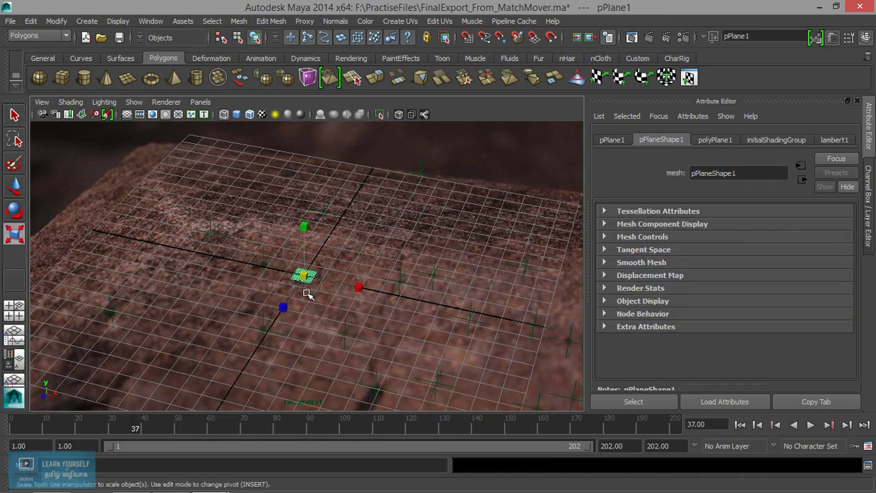
drag(307, 276, 604, 354)
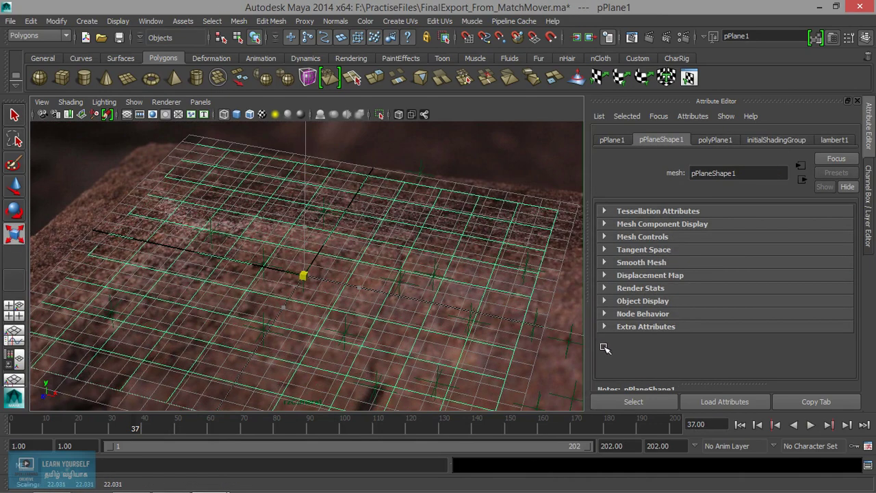
click(128, 115)
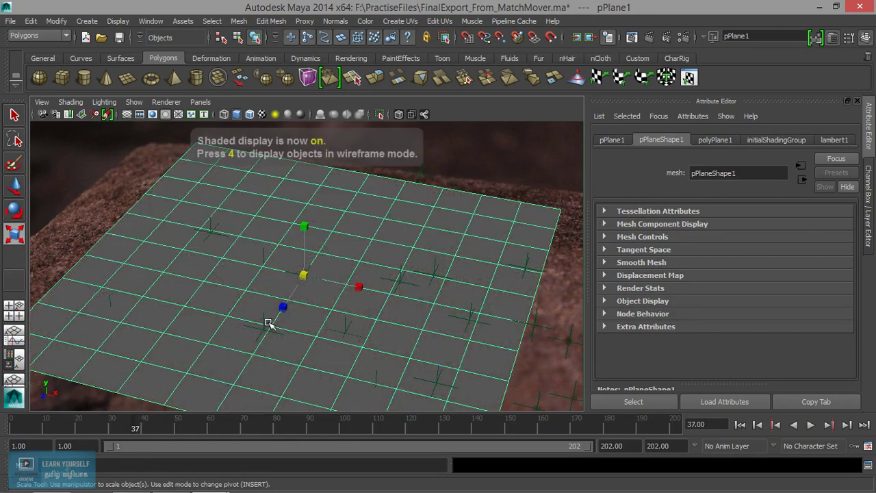
key(5)
mouse_move(137, 429)
mouse_down()
mouse_move(559, 428)
mouse_move(276, 437)
mouse_up()
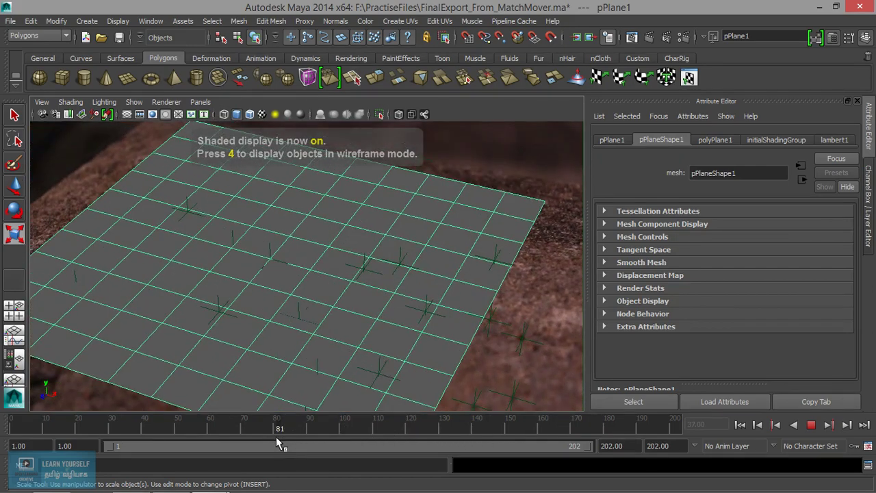
Step: Inspect the plane from above and below in the free persp camera
click(200, 102)
mouse_move(221, 114)
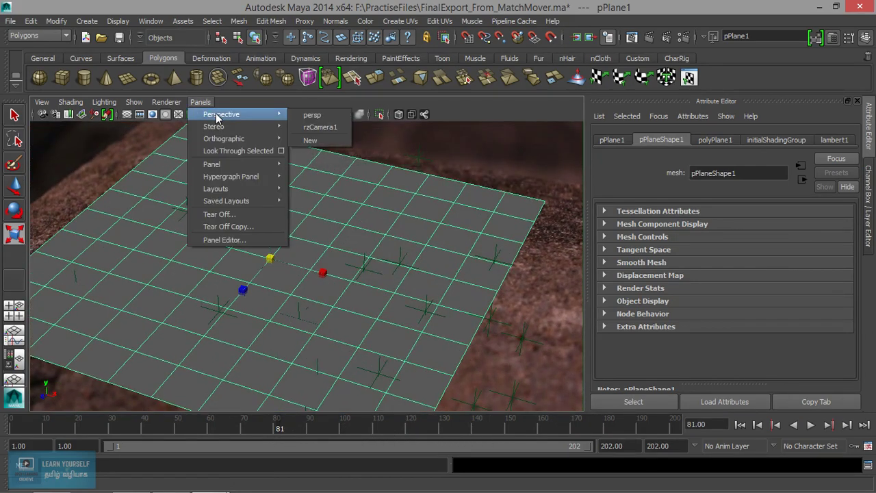
click(328, 117)
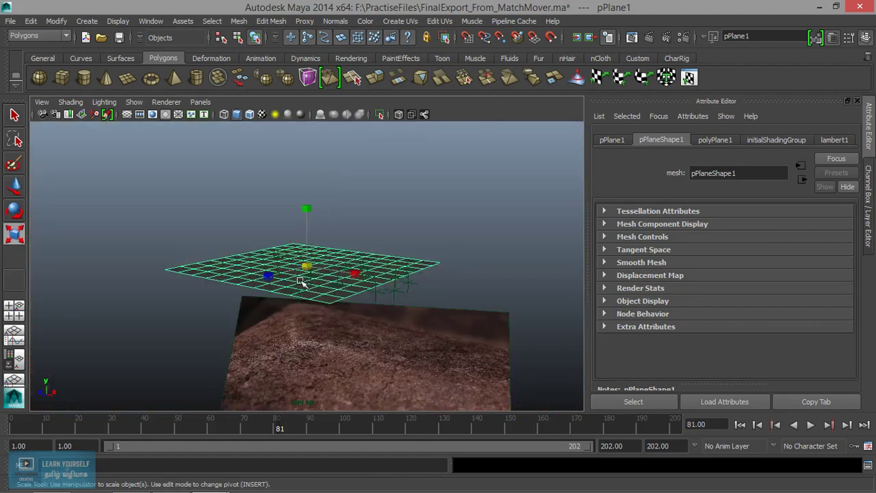
mouse_move(268, 301)
alt+right_down()
mouse_move(348, 316)
mouse_move(240, 329)
mouse_move(342, 333)
mouse_move(346, 321)
alt+right_up()
mouse_move(345, 322)
alt+mouse_down()
mouse_move(326, 278)
mouse_move(328, 303)
mouse_move(416, 309)
alt+mouse_up()
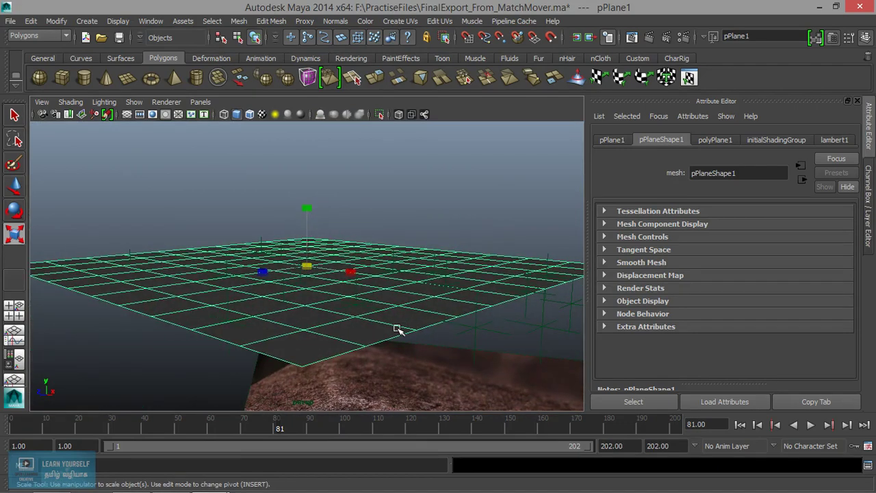
mouse_move(381, 346)
alt+mouse_down()
mouse_move(266, 317)
mouse_move(454, 281)
mouse_move(464, 304)
mouse_move(357, 307)
mouse_move(295, 294)
alt+mouse_up()
right_click(459, 246)
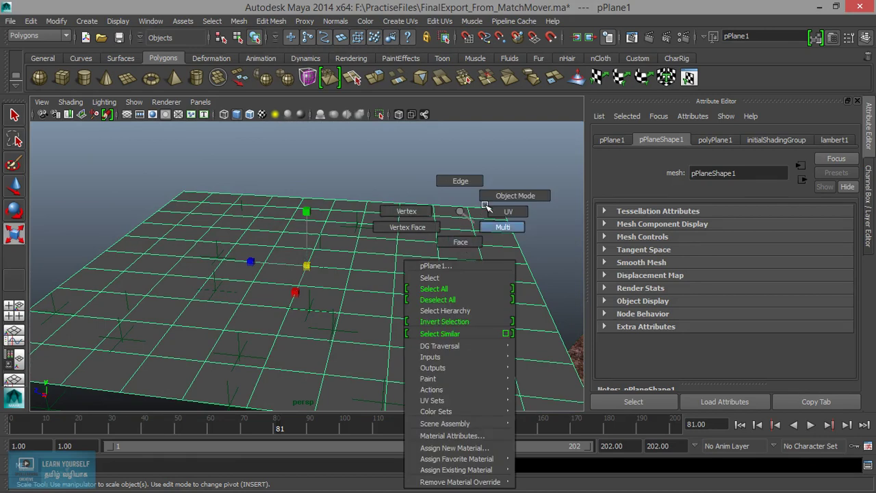
alt+right_drag(416, 311, 397, 336)
alt+drag(396, 336, 231, 149)
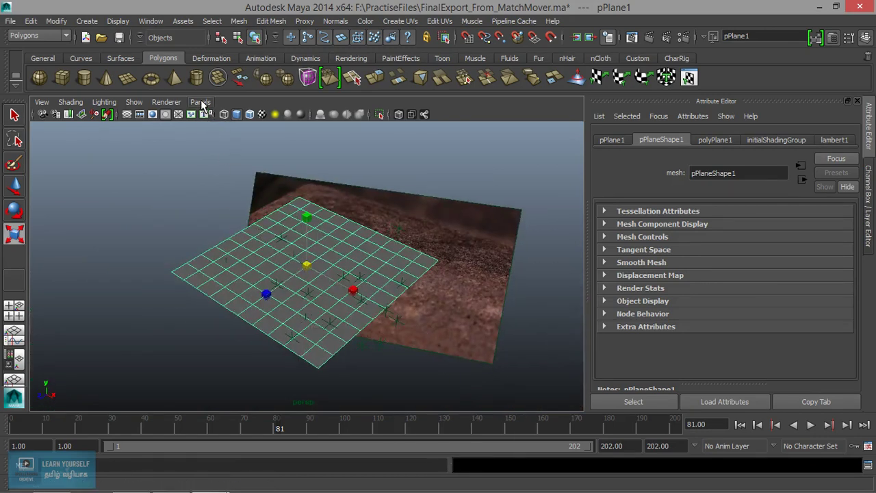
Step: Back in rzCamera1, stretch the plane along X to 32.428 and shift it sideways
click(201, 102)
click(316, 115)
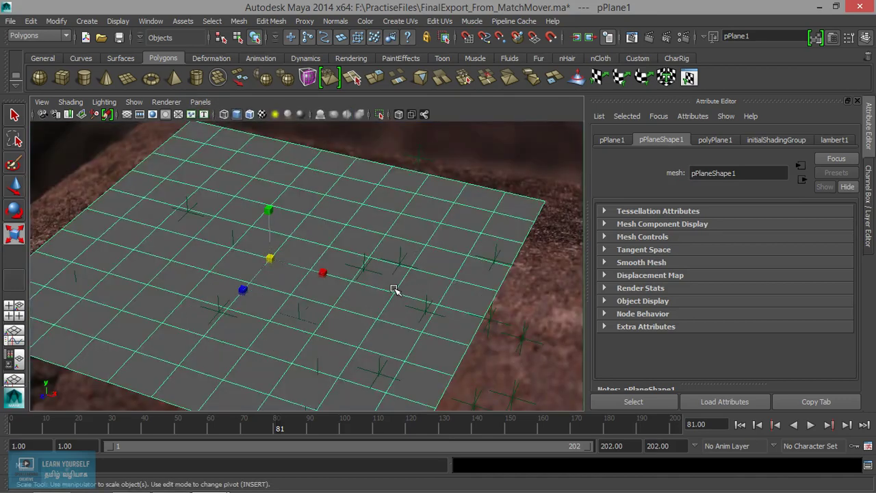
drag(321, 271, 353, 286)
key(w)
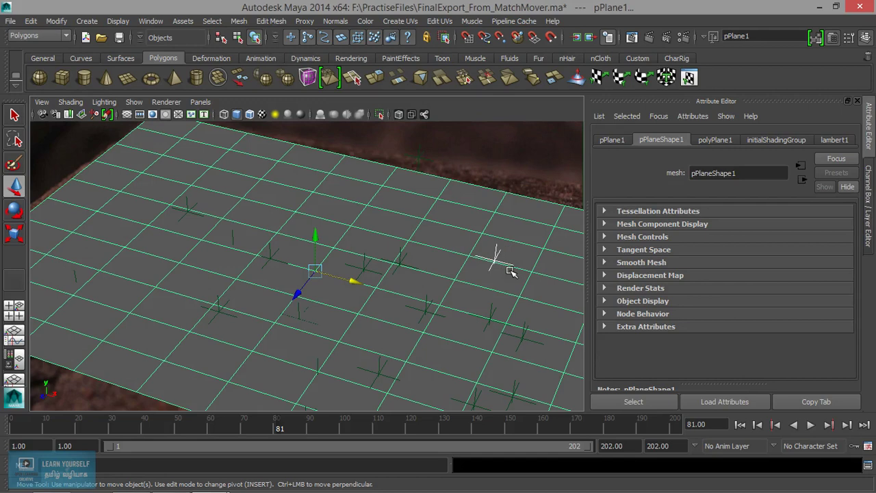
Step: In the persp view, select the three vertex columns along the plane's right end
click(200, 102)
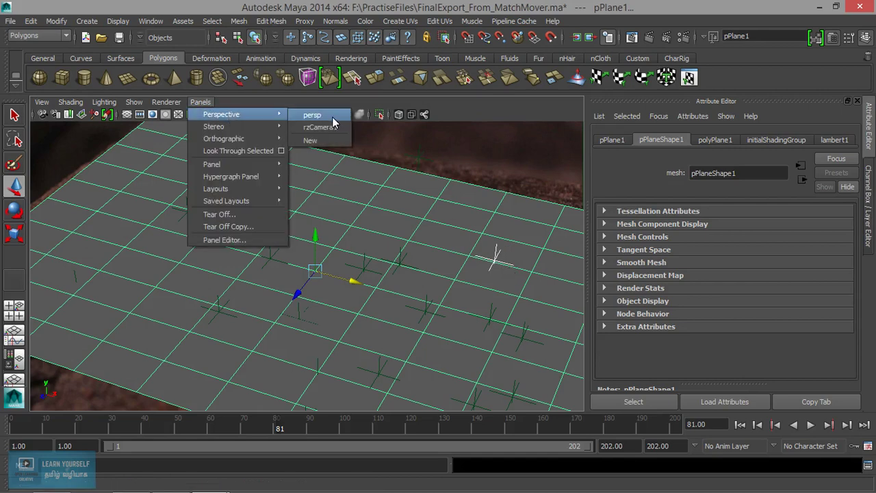
click(328, 115)
alt+drag(438, 310, 342, 297)
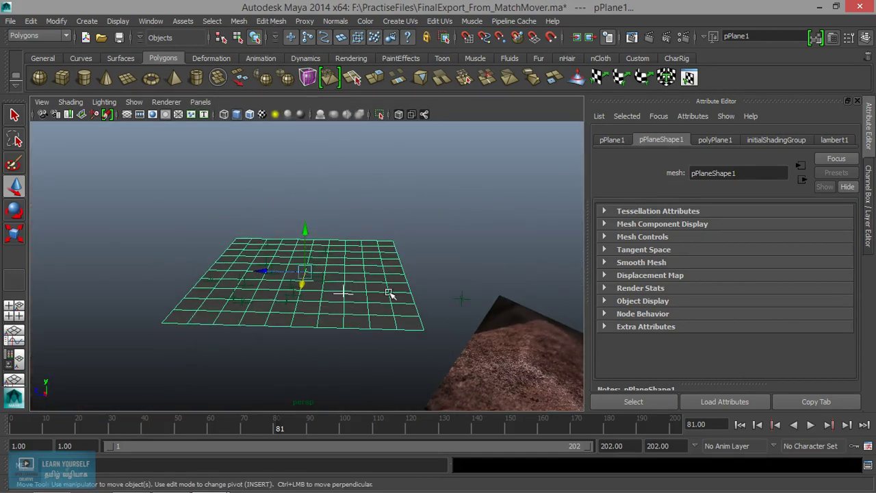
mouse_move(396, 211)
right_down()
mouse_move(354, 205)
mouse_move(371, 219)
right_up()
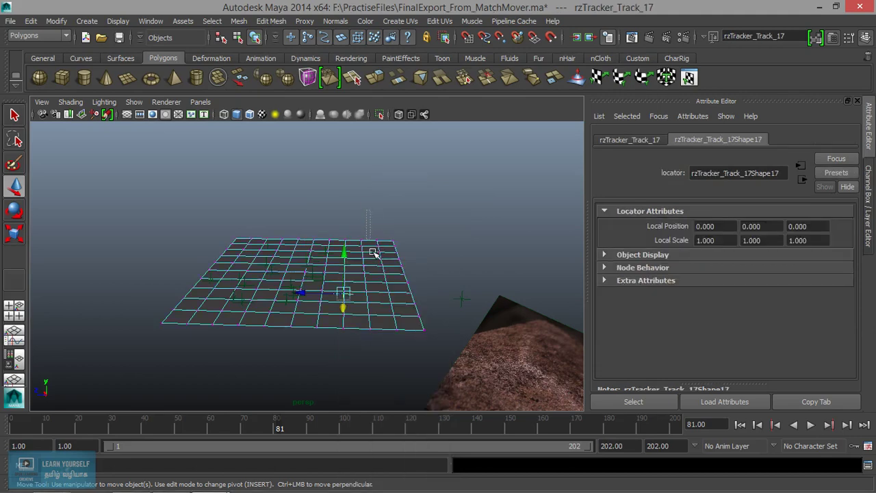
alt+drag(426, 369, 397, 313)
mouse_move(370, 232)
mouse_down()
mouse_move(397, 313)
mouse_move(387, 305)
mouse_up()
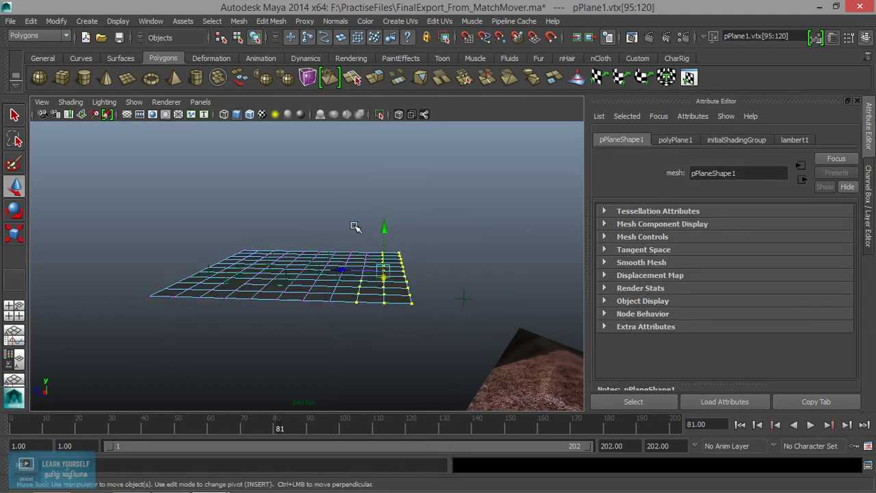
shift+drag(366, 245, 428, 359)
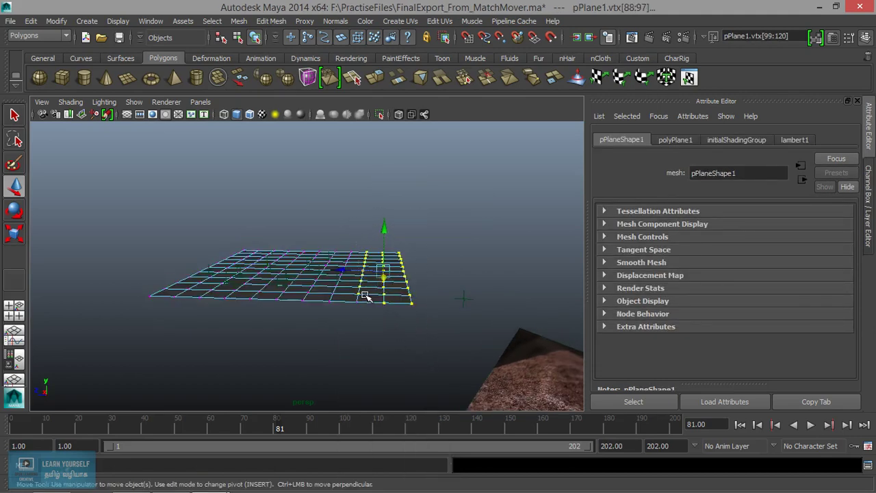
shift+drag(350, 286, 408, 327)
Step: Lower those columns, then pull only the outermost edge column further down
mouse_move(384, 232)
mouse_down()
mouse_move(397, 264)
mouse_move(384, 238)
mouse_up()
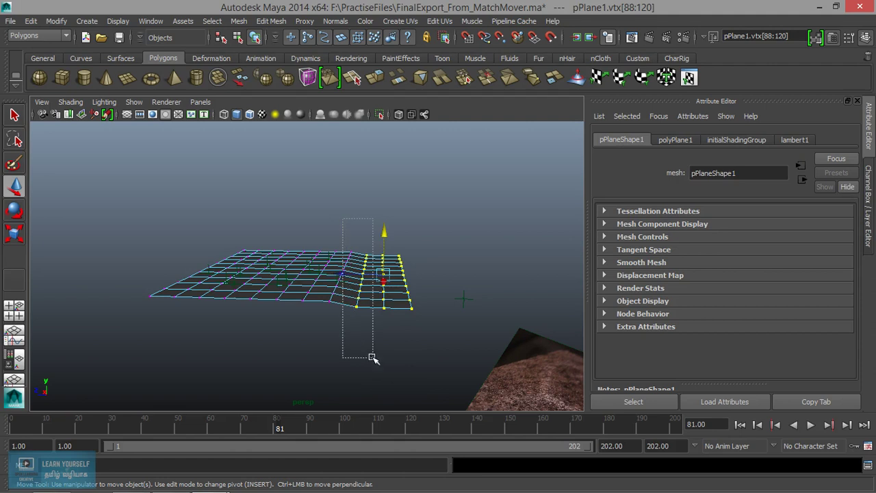
mouse_move(372, 356)
mouse_down()
mouse_move(383, 246)
mouse_move(397, 287)
mouse_up()
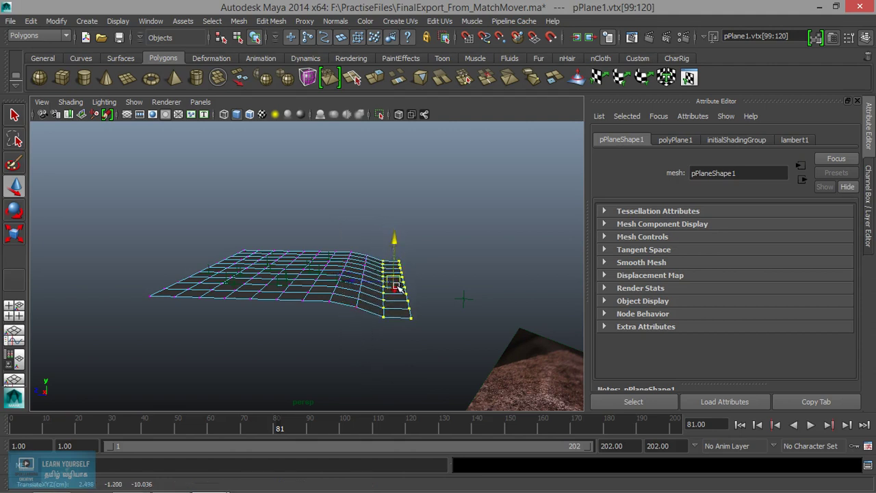
drag(393, 339, 403, 248)
mouse_move(356, 325)
alt+mouse_down()
mouse_move(379, 336)
mouse_move(424, 333)
alt+mouse_up()
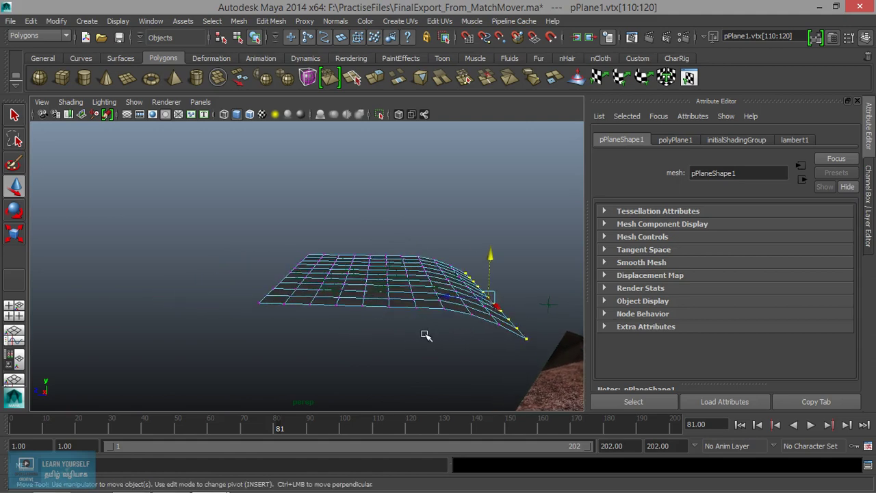
key(space)
key(space)
Step: In rzCamera1, raise the selected edge vertices and shift the far row slightly along X
click(200, 102)
click(318, 128)
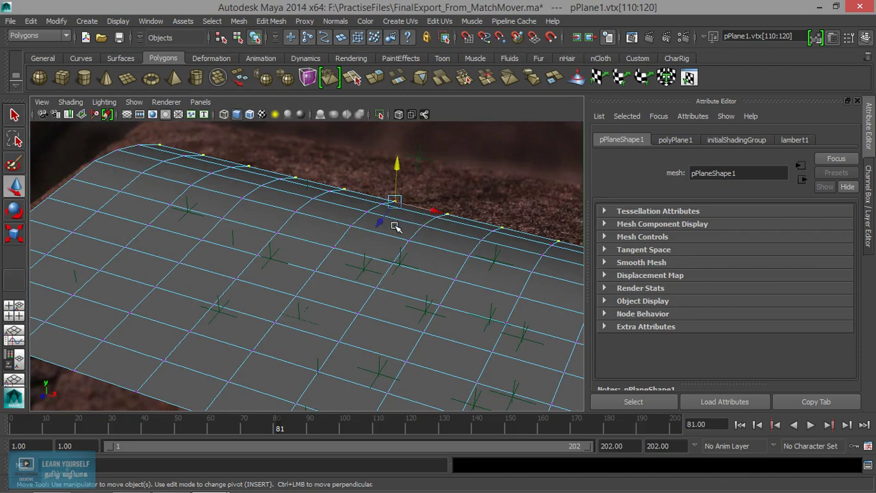
mouse_move(381, 221)
mouse_down()
mouse_move(397, 195)
mouse_move(423, 184)
mouse_up()
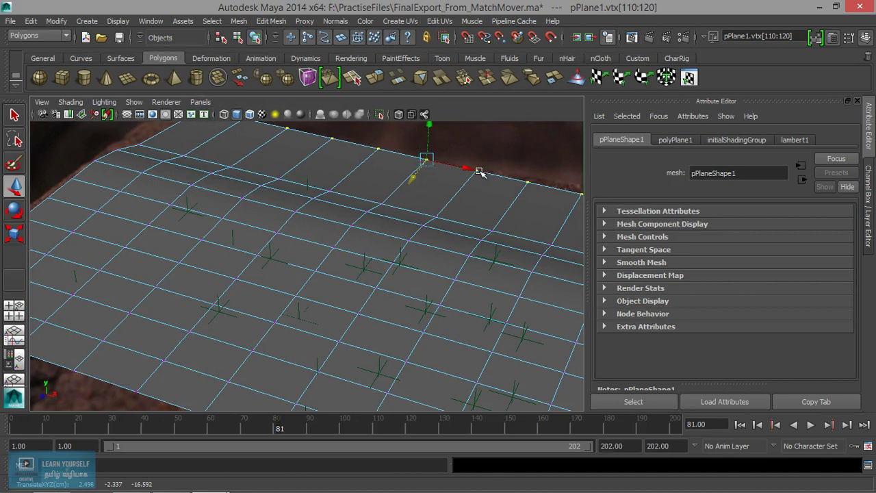
drag(479, 171, 475, 176)
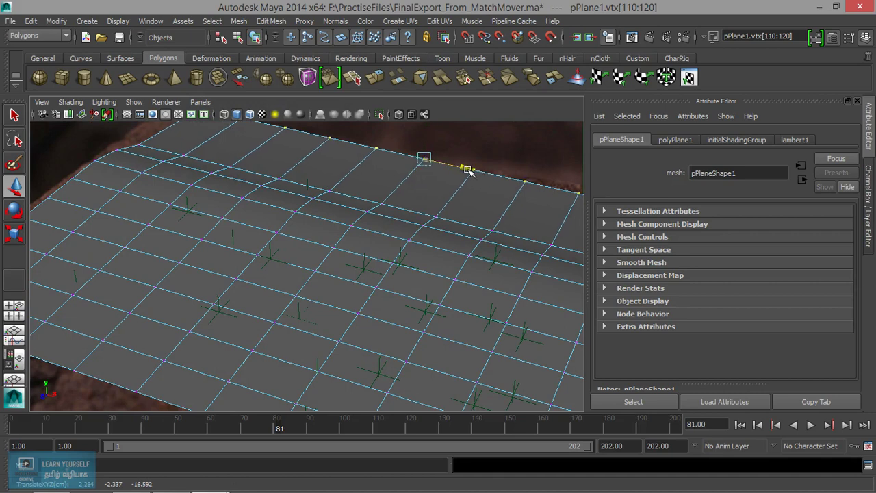
Step: Fit the next vertex row to the terrain, then make the camera view full-screen
click(436, 216)
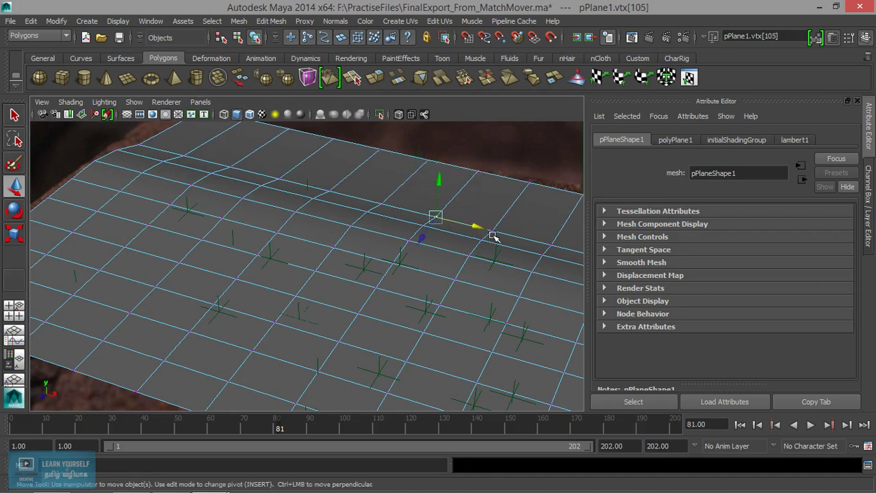
double_click(378, 205)
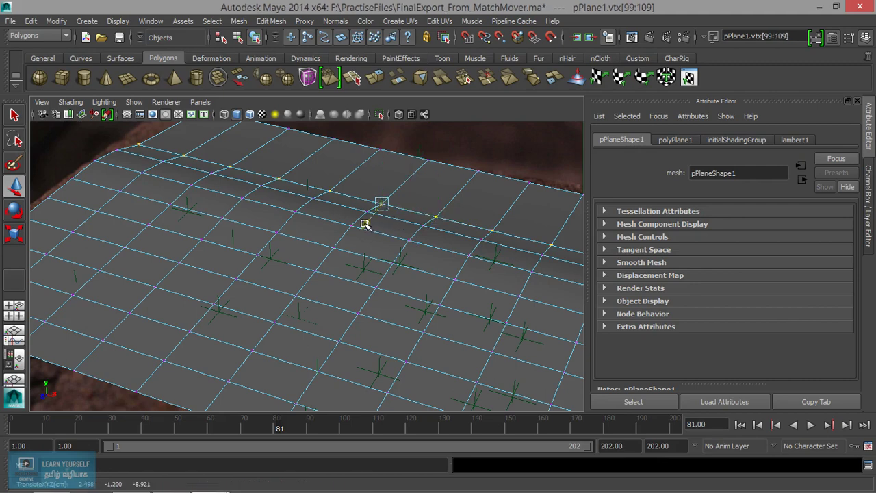
drag(371, 225, 381, 209)
drag(434, 196, 435, 201)
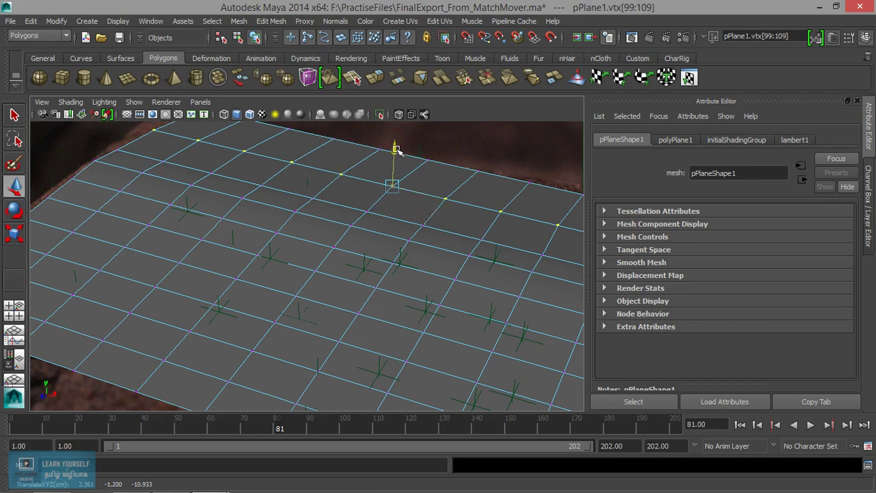
drag(396, 149, 396, 149)
key(ctrl+space)
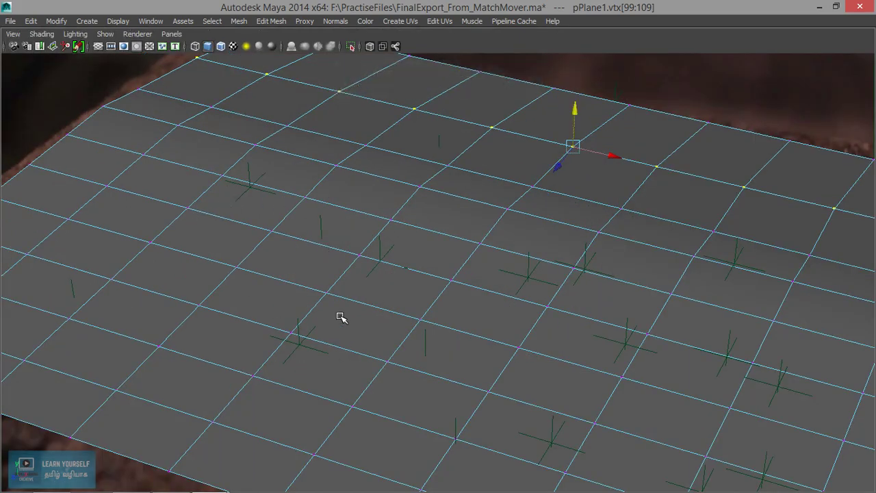
Step: Show pPlane1 as wireframe and restore the Time Slider through the hotbox's Hotbox Controls
key(4)
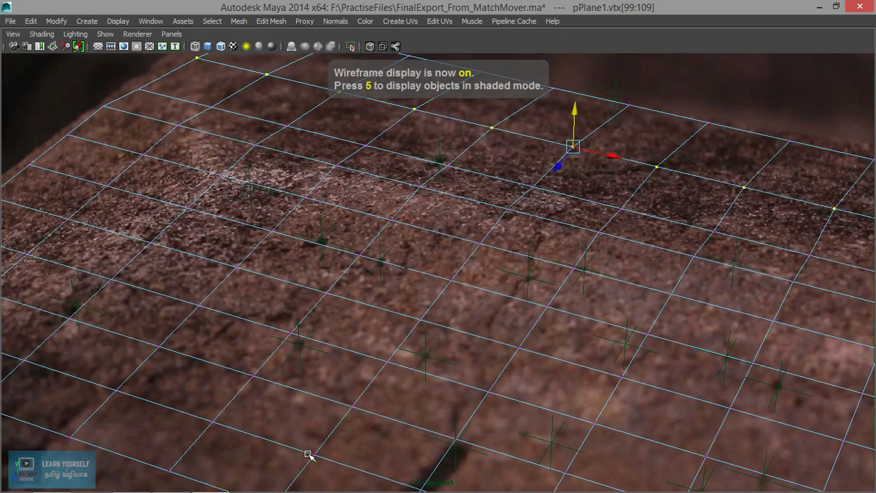
key(space)
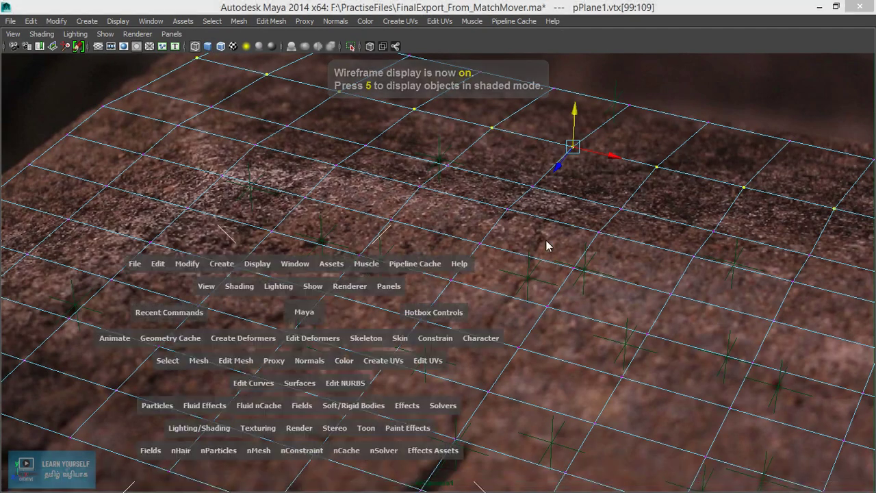
drag(678, 226, 711, 222)
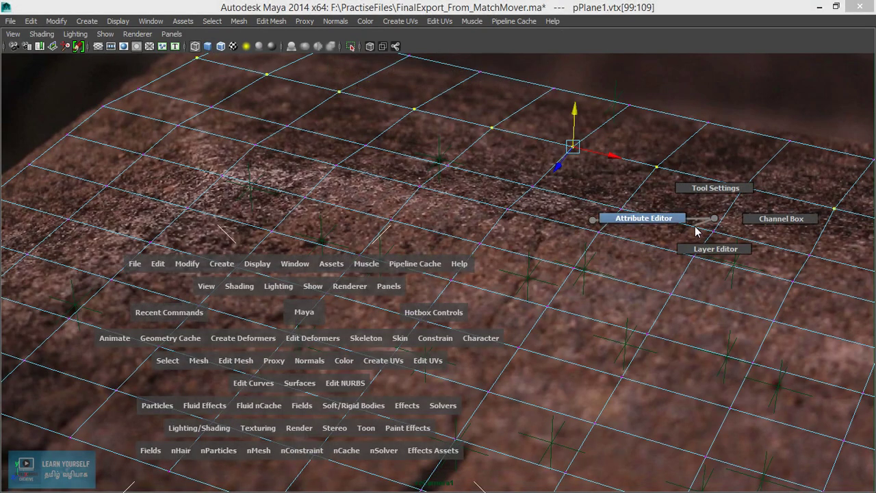
middle_click(606, 240)
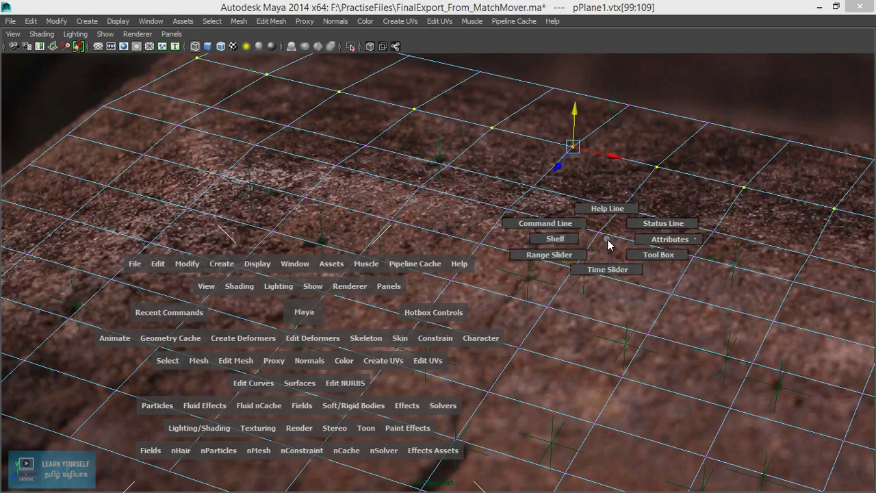
click(606, 268)
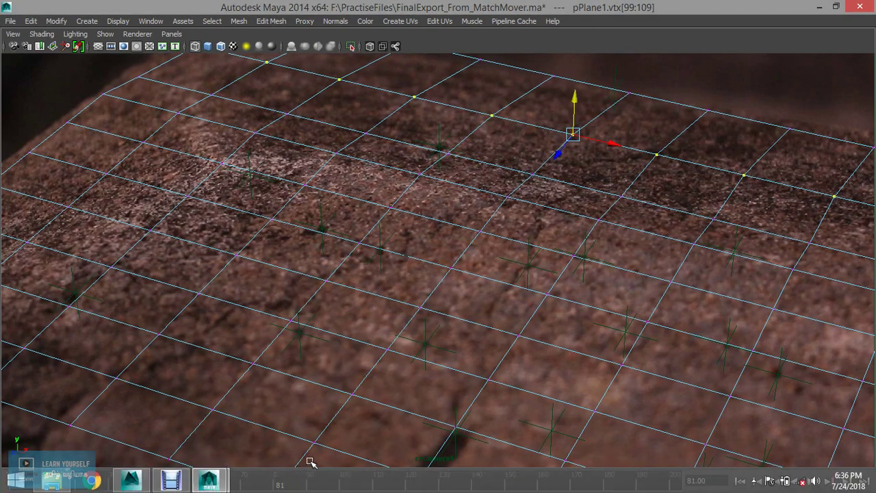
Step: Play the shot and scrub to frame 175 and back, ending at frame 33
key(alt+v)
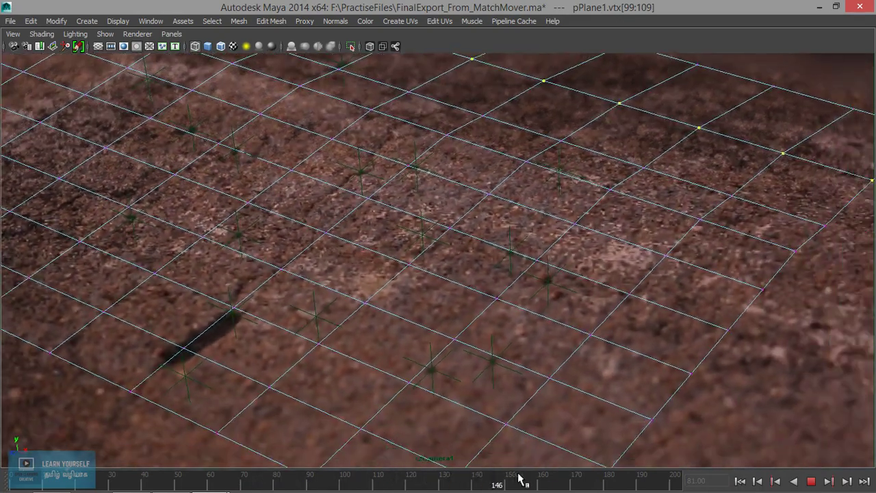
key(alt+v)
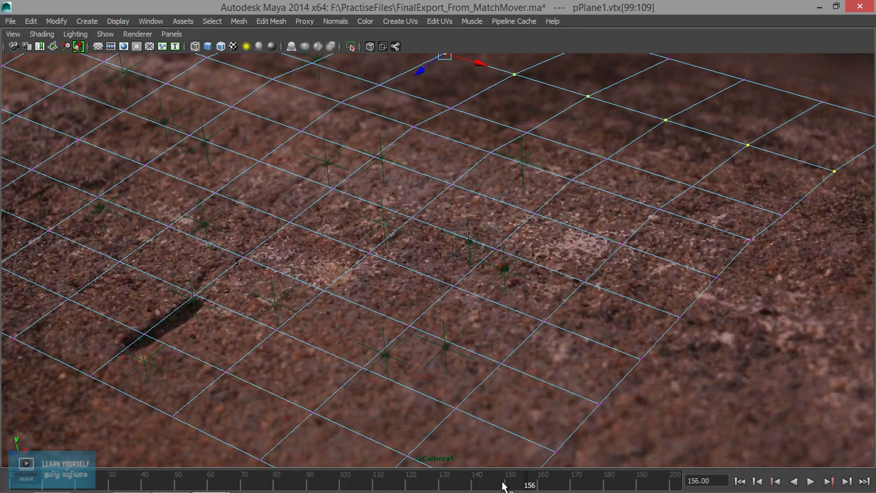
key(alt+v)
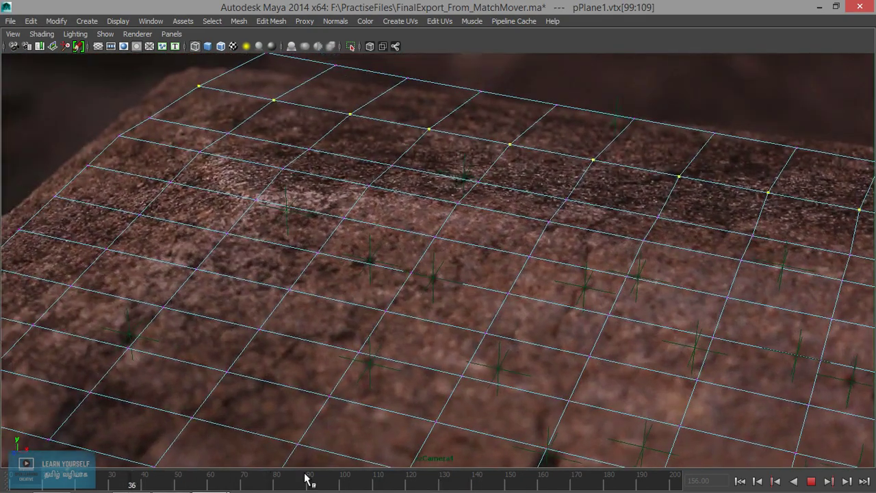
drag(305, 477, 606, 481)
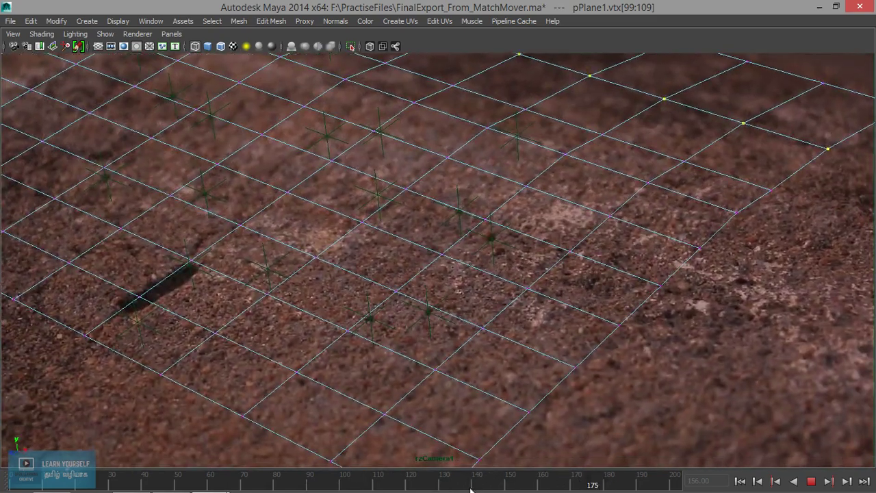
mouse_move(471, 489)
mouse_down()
mouse_move(192, 487)
mouse_move(88, 475)
mouse_move(170, 481)
mouse_move(121, 481)
mouse_up()
Step: Lower the corner and first few far-edge vertices onto the rock ridge
click(266, 58)
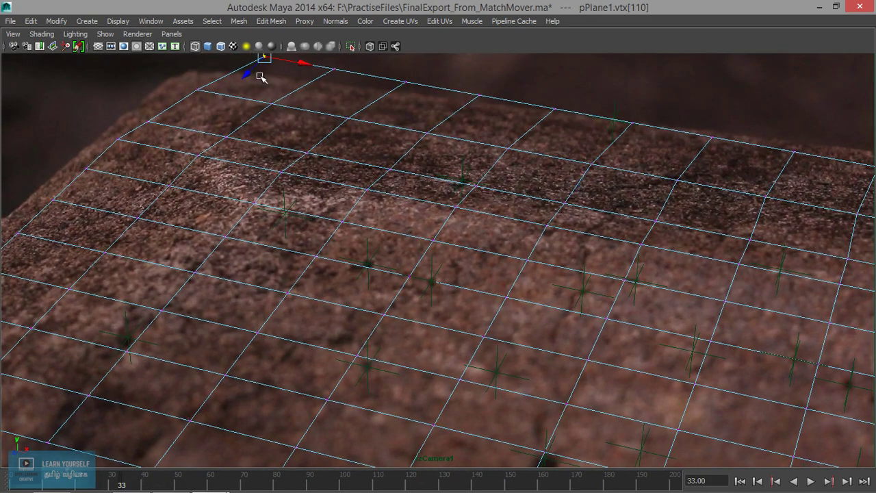
drag(266, 59, 335, 72)
click(329, 70)
drag(413, 91, 413, 91)
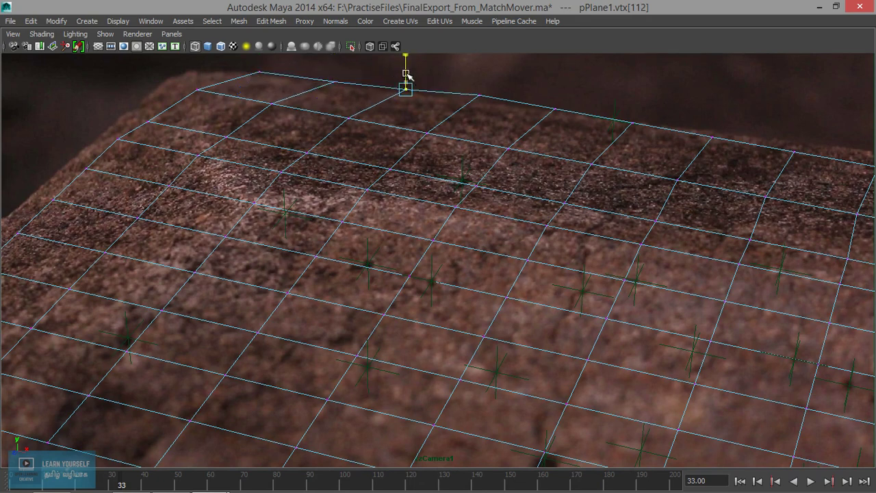
drag(494, 105, 494, 105)
drag(479, 71, 479, 79)
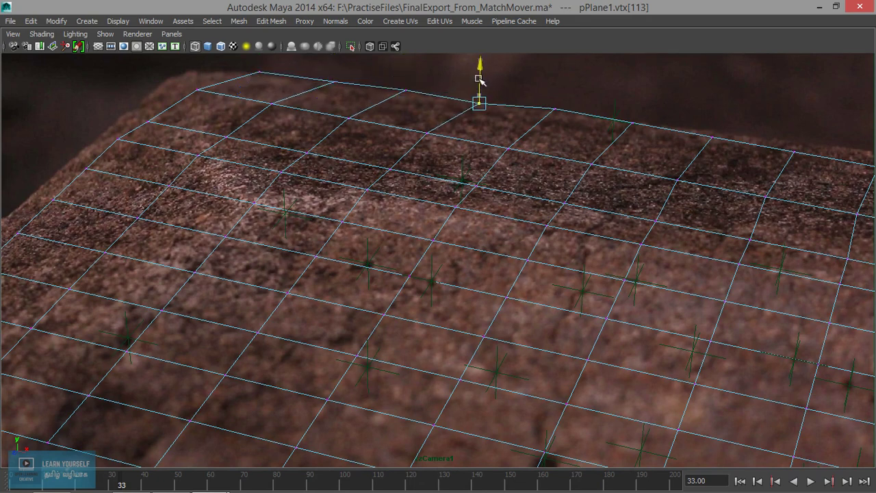
click(564, 110)
drag(556, 72, 557, 78)
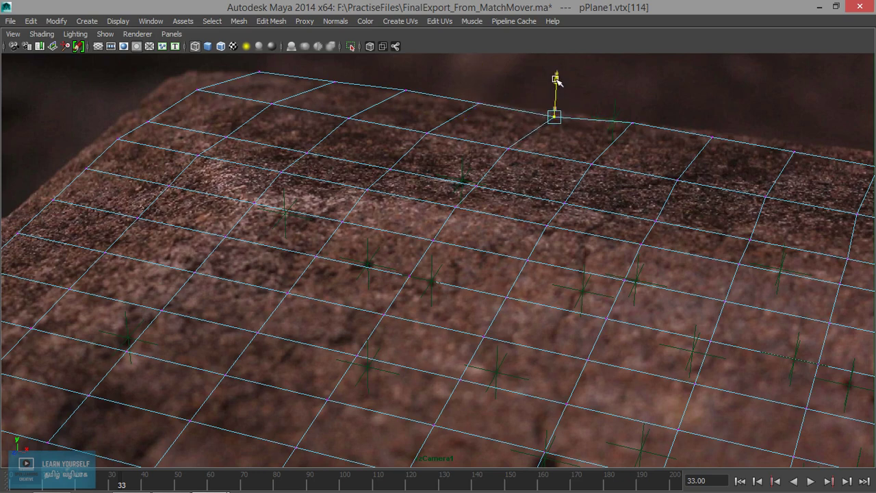
Step: Adjust the next three top-edge vertices in Y to follow the ridge
click(636, 122)
drag(637, 88, 626, 140)
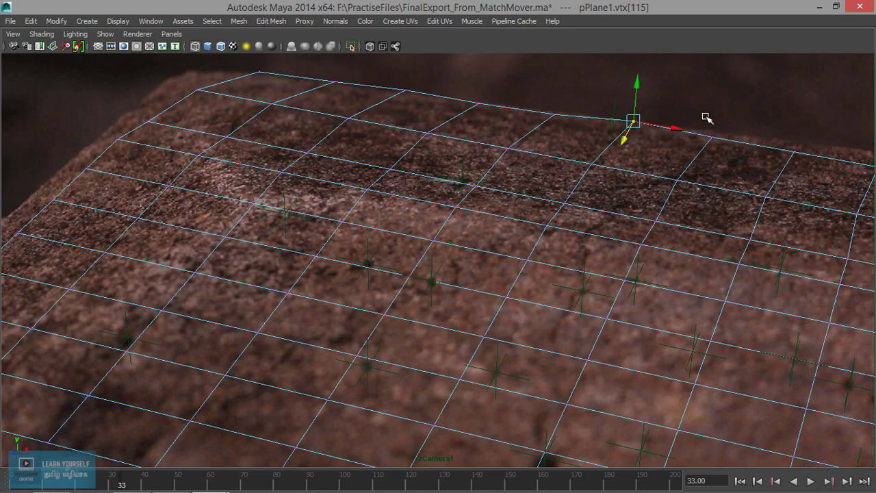
click(712, 138)
drag(704, 159, 710, 152)
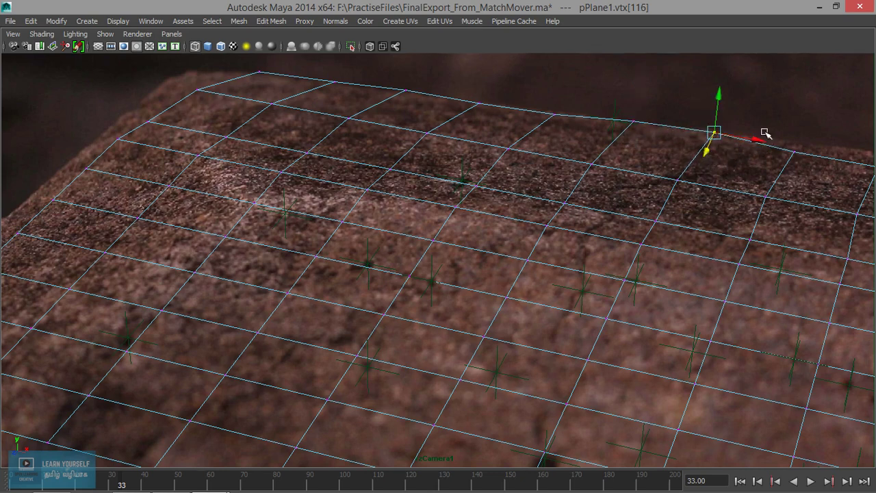
click(794, 152)
mouse_move(794, 163)
mouse_down()
mouse_move(852, 178)
mouse_move(837, 178)
mouse_up()
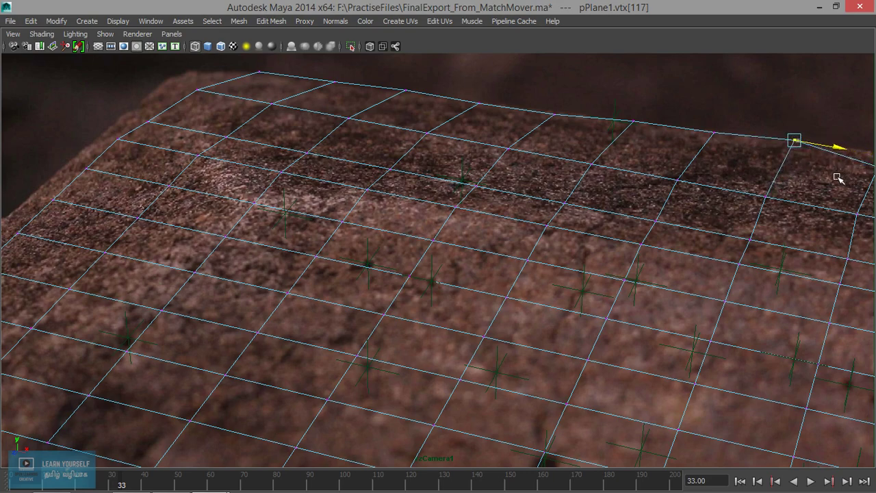
Step: Play and scrub the shot, refining the last far-edge vertices up and outward
key(alt+v)
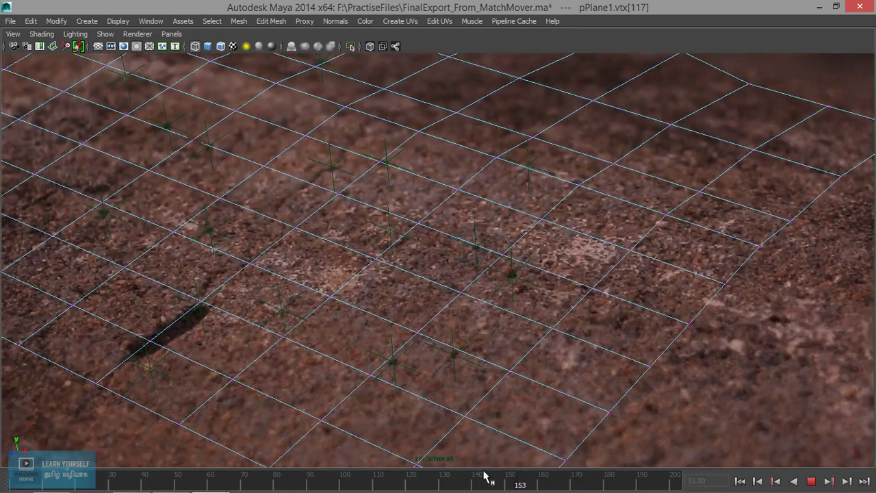
drag(484, 475, 375, 479)
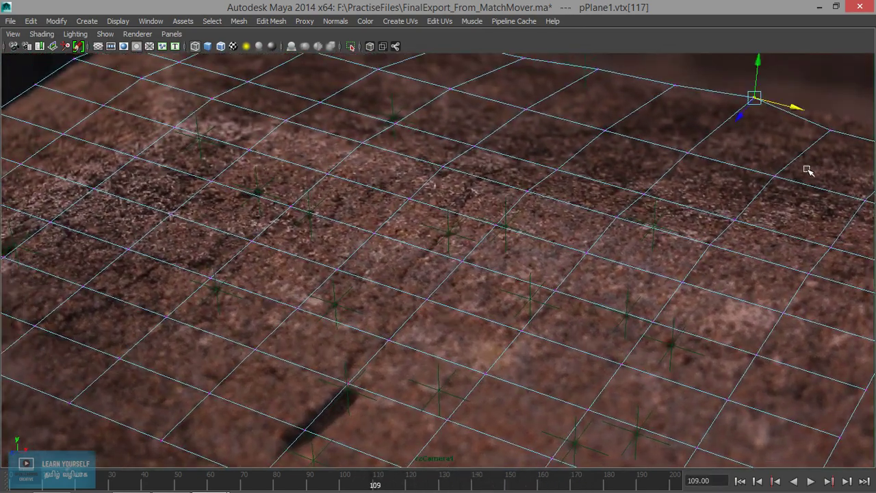
drag(767, 75, 759, 71)
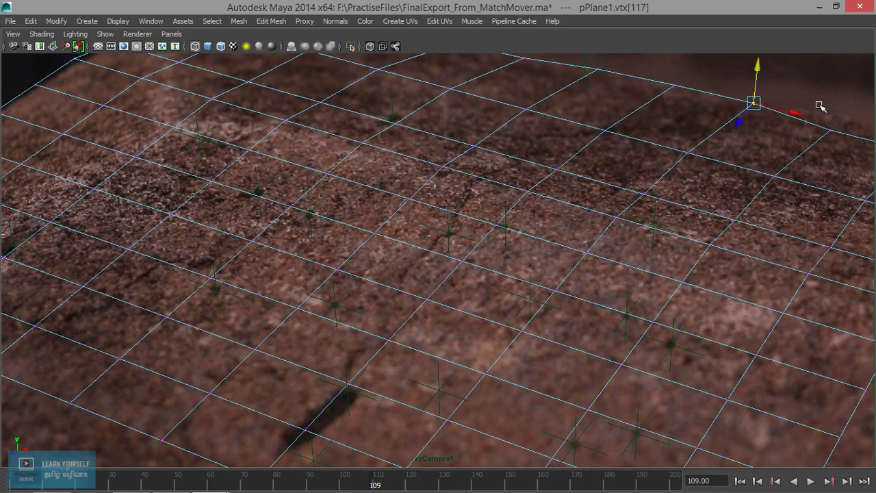
click(829, 130)
drag(817, 152, 829, 145)
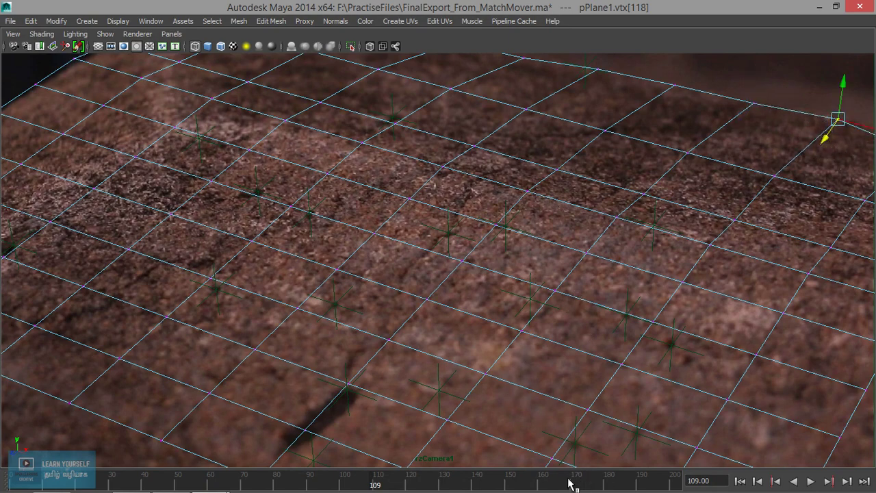
drag(570, 484, 126, 481)
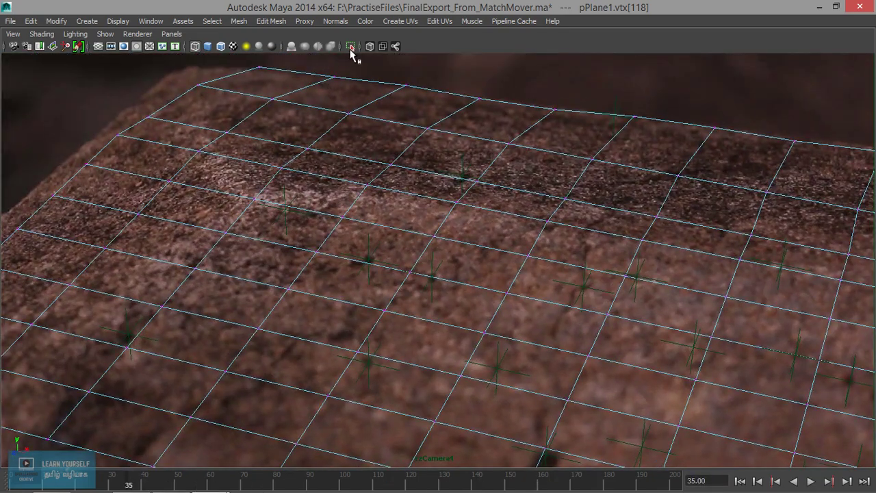
Step: In persp, scale the right edge vertex column into a straight vertical line
click(172, 34)
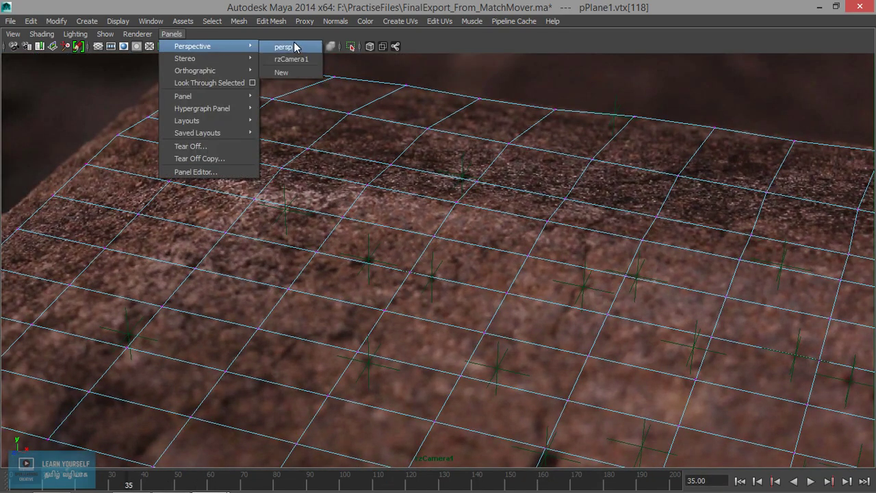
click(293, 43)
mouse_move(398, 186)
alt+mouse_down()
mouse_move(543, 253)
mouse_move(362, 203)
mouse_move(502, 249)
mouse_move(406, 272)
mouse_move(497, 300)
mouse_move(501, 279)
mouse_move(578, 307)
mouse_move(567, 311)
alt+mouse_up()
key(r)
drag(478, 238, 534, 248)
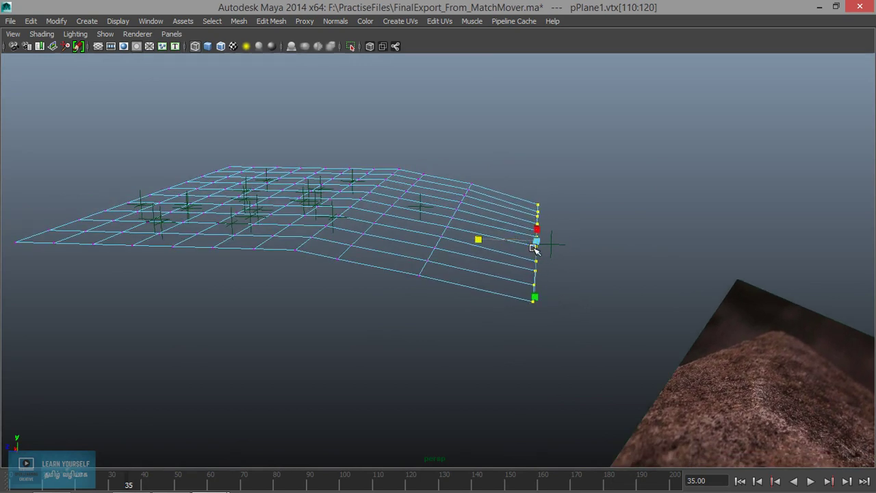
right_drag(515, 279, 531, 200)
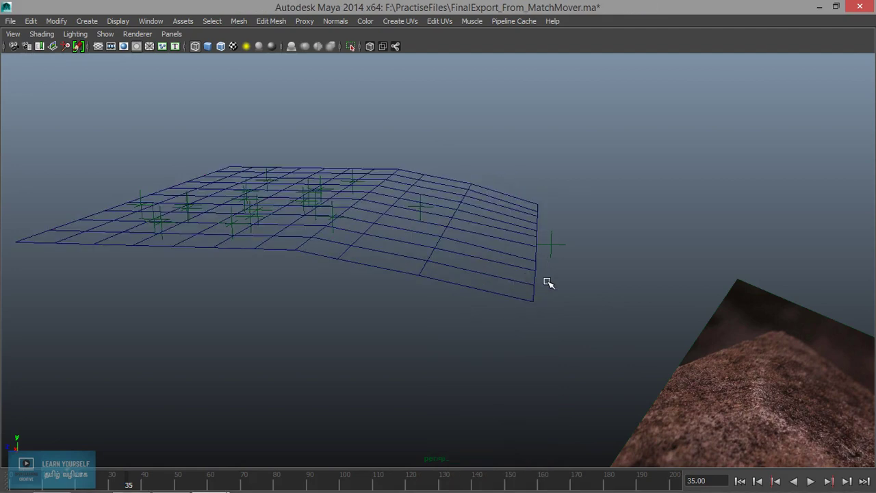
Step: In Edge mode, select the front border row of edges e[210:219]
mouse_move(525, 255)
right_down()
mouse_move(518, 205)
mouse_move(545, 266)
right_up()
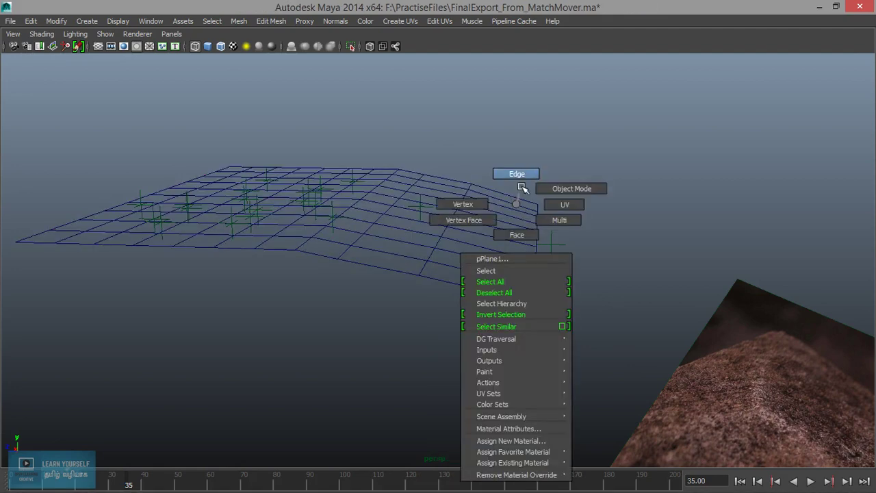
double_click(535, 291)
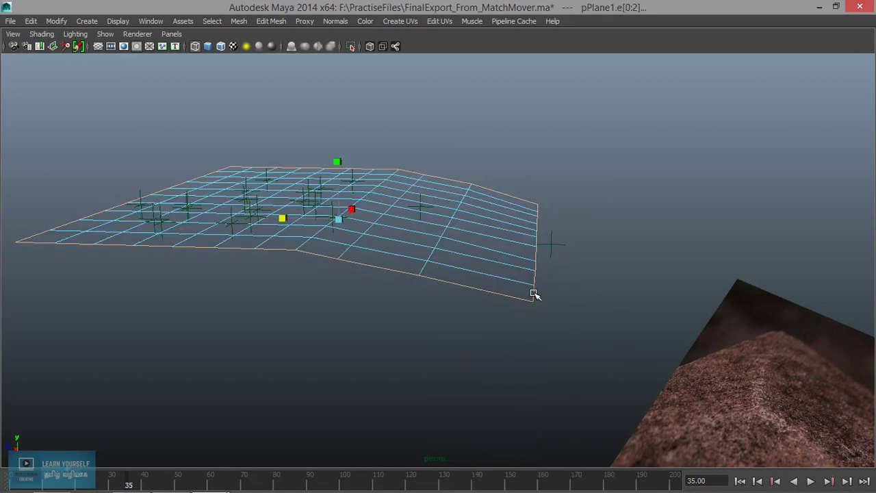
click(535, 293)
mouse_move(534, 290)
alt+mouse_down()
mouse_move(532, 319)
mouse_move(556, 293)
alt+mouse_up()
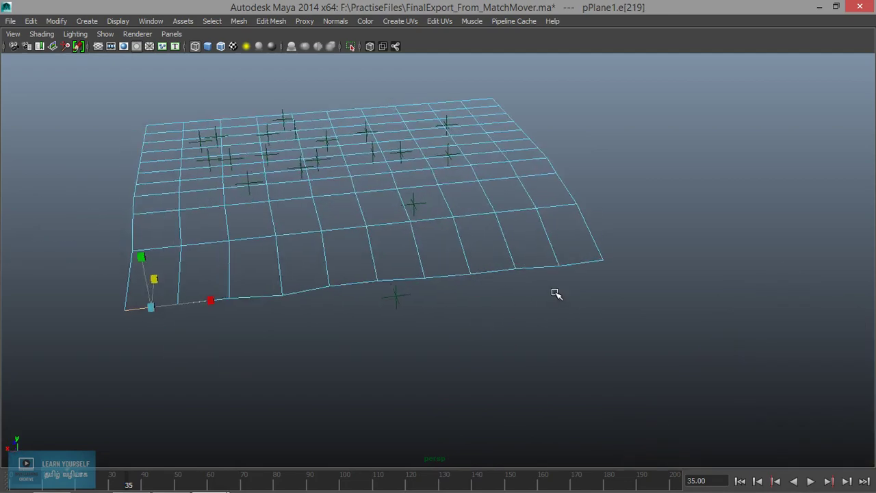
shift+double_click(585, 266)
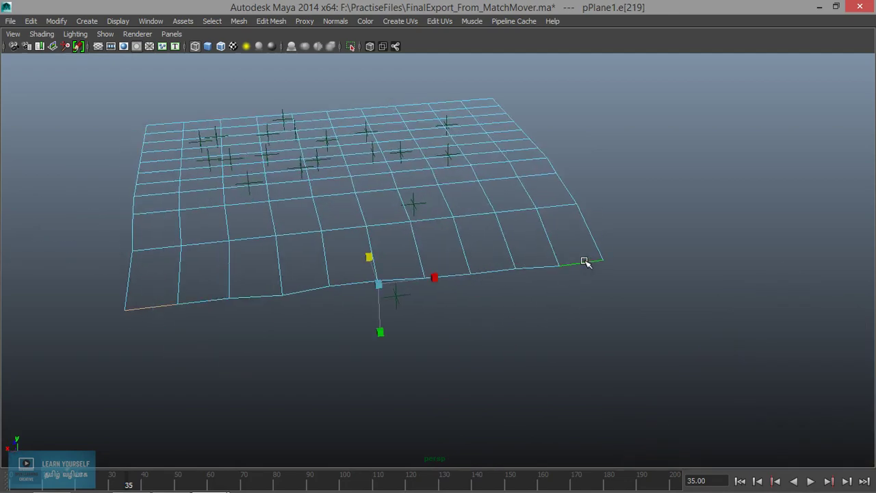
Step: Extrude the front edges and drag them straight down in world space to form a wall
click(281, 20)
click(286, 58)
mouse_move(308, 206)
alt+mouse_down()
mouse_move(399, 273)
mouse_move(594, 227)
alt+mouse_up()
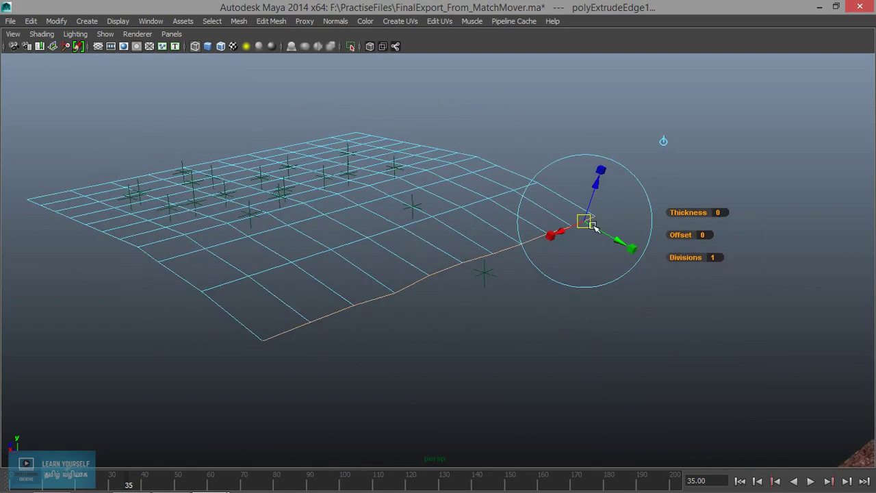
drag(596, 184, 595, 187)
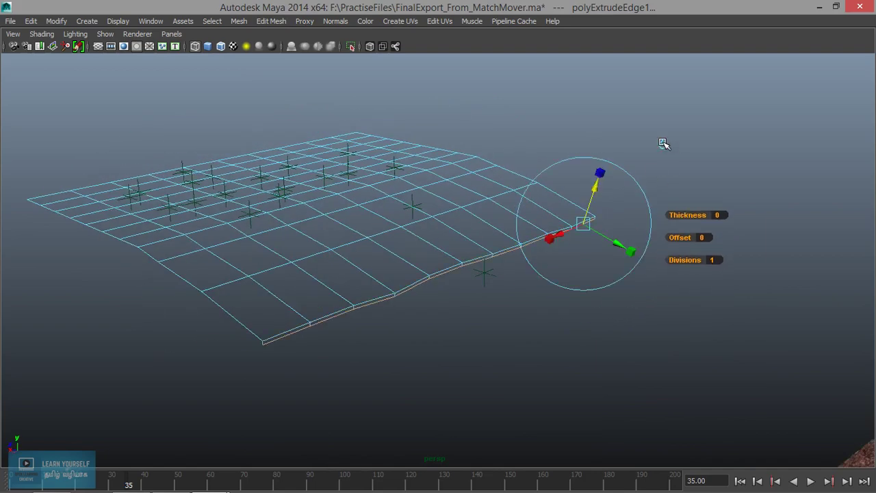
click(562, 206)
mouse_move(462, 231)
mouse_down()
mouse_move(483, 353)
mouse_move(497, 335)
mouse_move(467, 349)
mouse_move(479, 344)
mouse_move(448, 322)
mouse_up()
Step: Orbit to inspect the new wall and return pPlane1 to Object Mode
alt+middle_drag(447, 323, 549, 317)
alt+drag(548, 316, 456, 307)
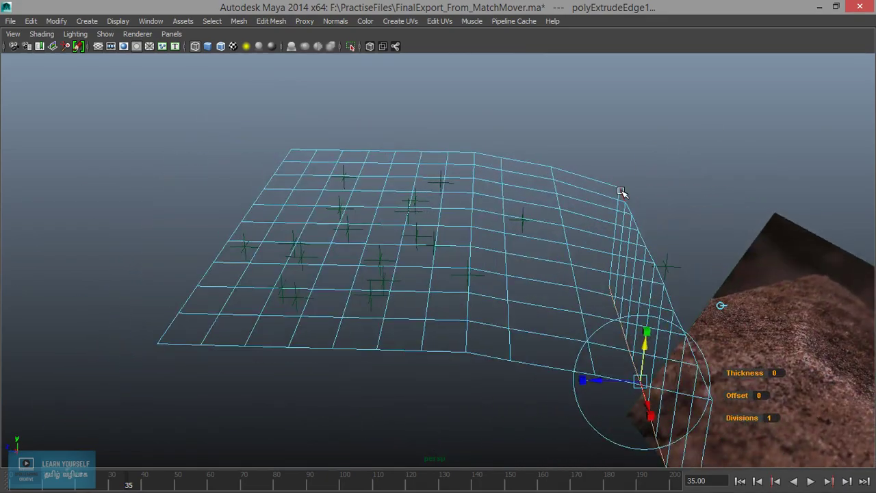
right_drag(621, 187, 559, 218)
click(560, 218)
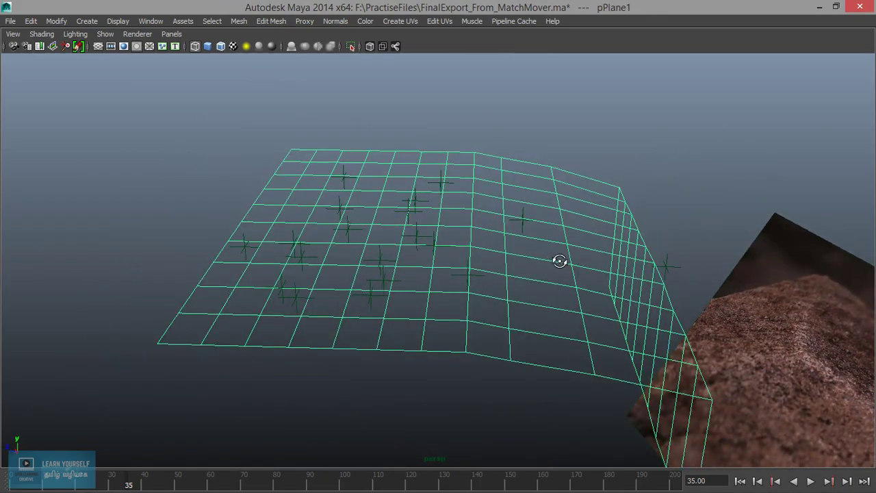
alt+drag(560, 261, 266, 80)
click(168, 37)
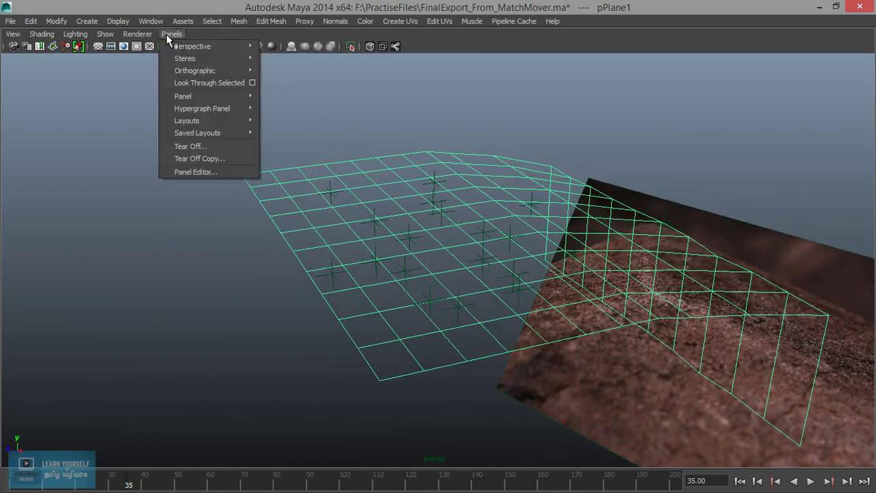
mouse_move(198, 46)
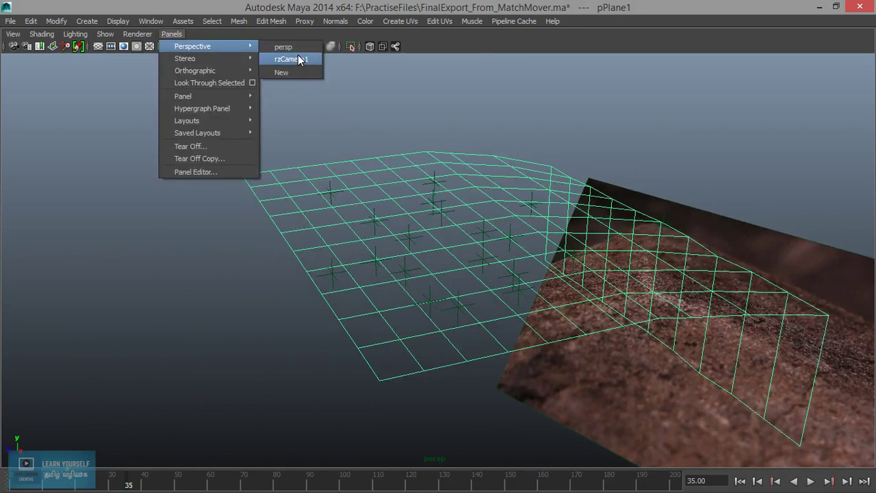
Step: Look through rzCamera1 in shaded mode and scrub the animation to frame 160
click(295, 59)
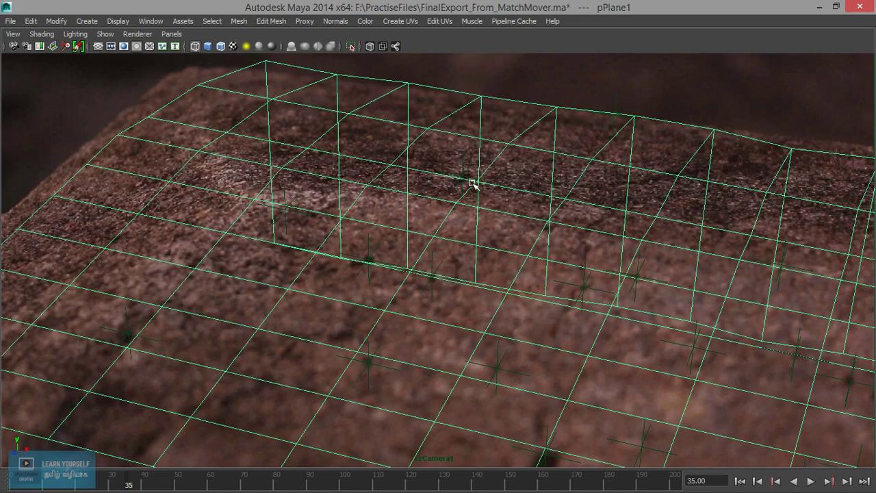
key(5)
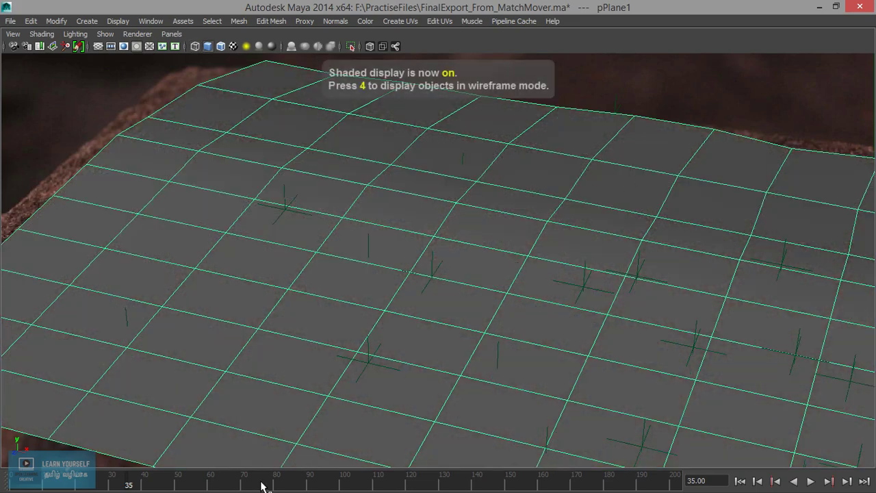
drag(261, 486, 535, 486)
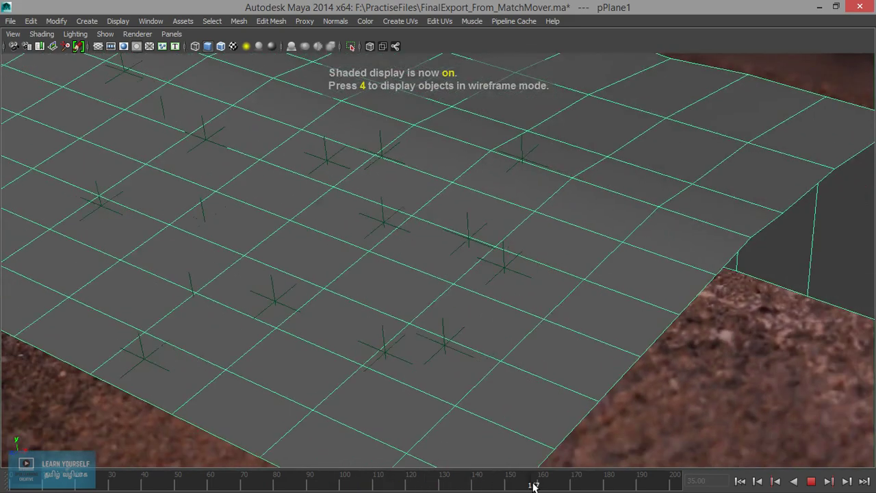
drag(534, 486, 543, 485)
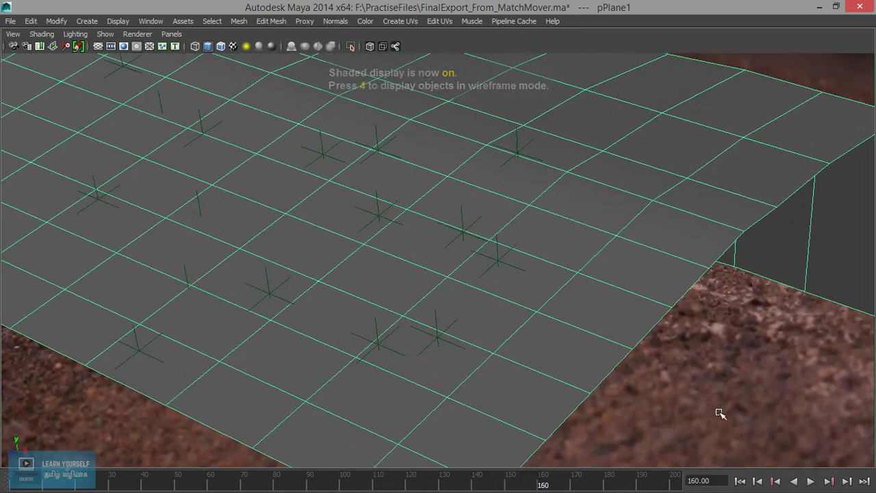
Step: Switch pPlane1 to edge selection, pick the border edges near the wall, then deselect them
right_drag(780, 212, 774, 198)
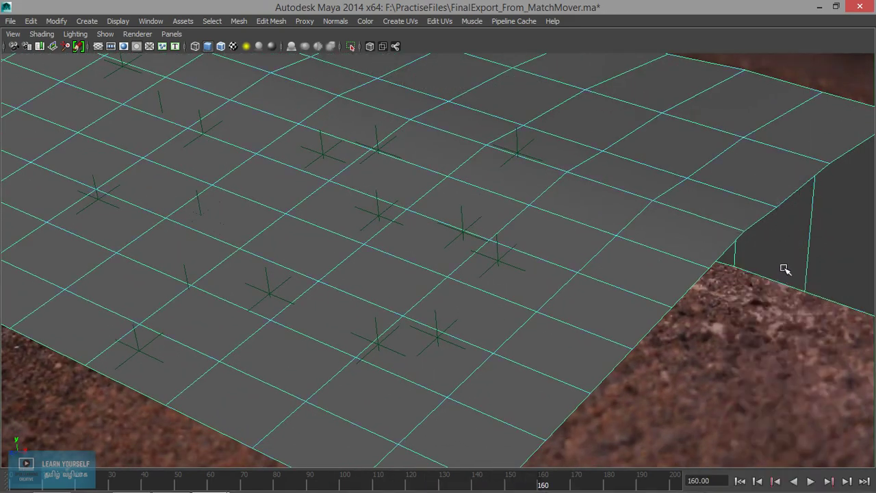
double_click(783, 284)
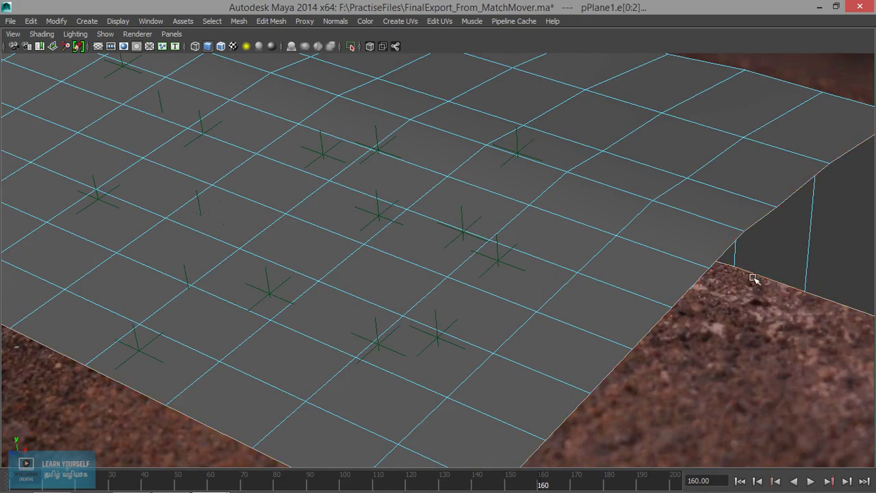
click(752, 278)
Step: Switch to the persp camera and select the wall's bottom end edge e[222]
click(171, 33)
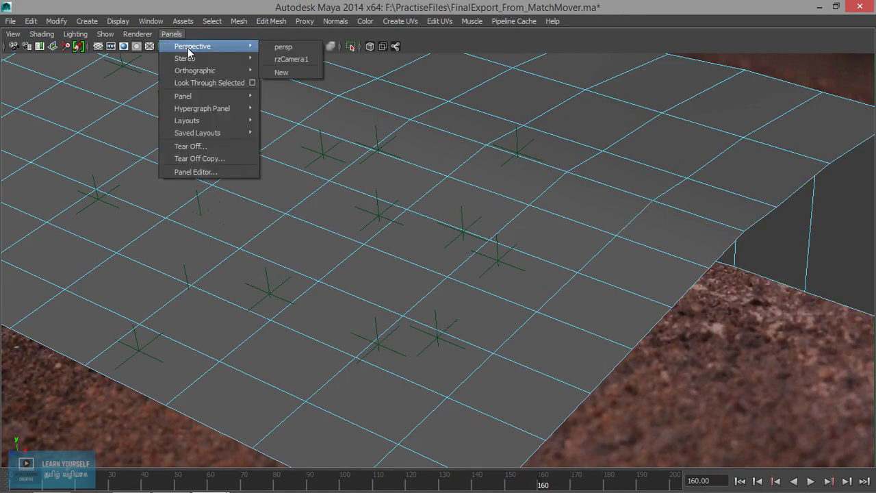
click(308, 47)
alt+drag(417, 236, 488, 302)
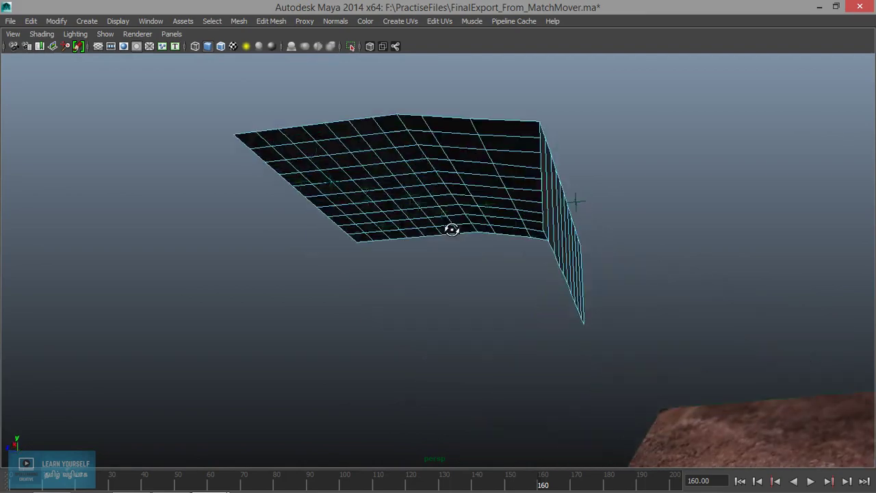
double_click(488, 301)
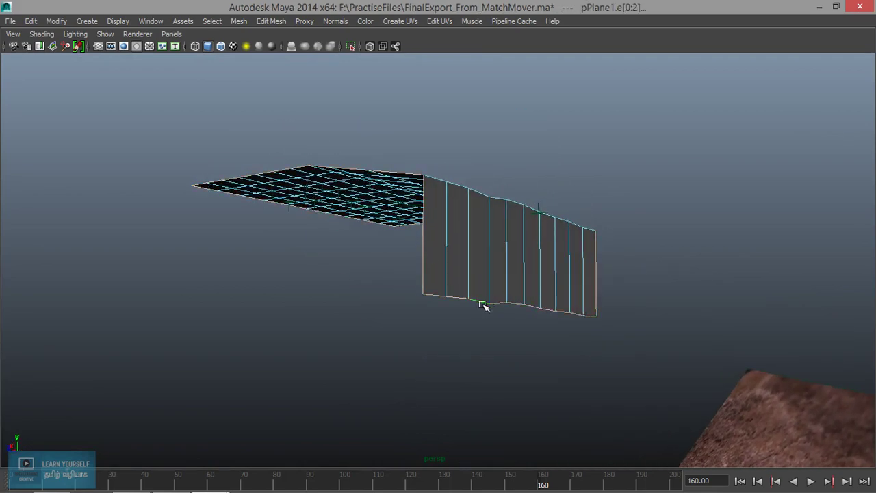
alt+drag(445, 316, 438, 313)
click(419, 304)
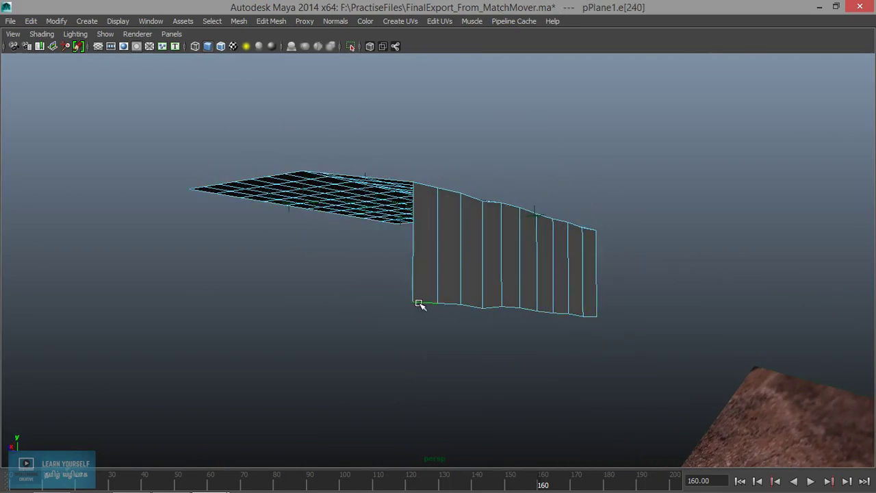
click(591, 316)
Step: Move edge e[222] outward along X to slant the wall
alt+drag(426, 353, 475, 353)
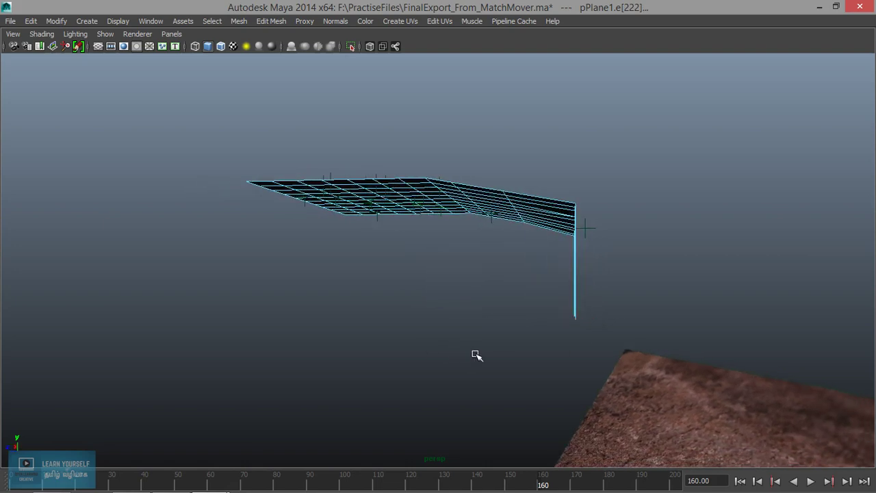
key(w)
drag(532, 316, 547, 319)
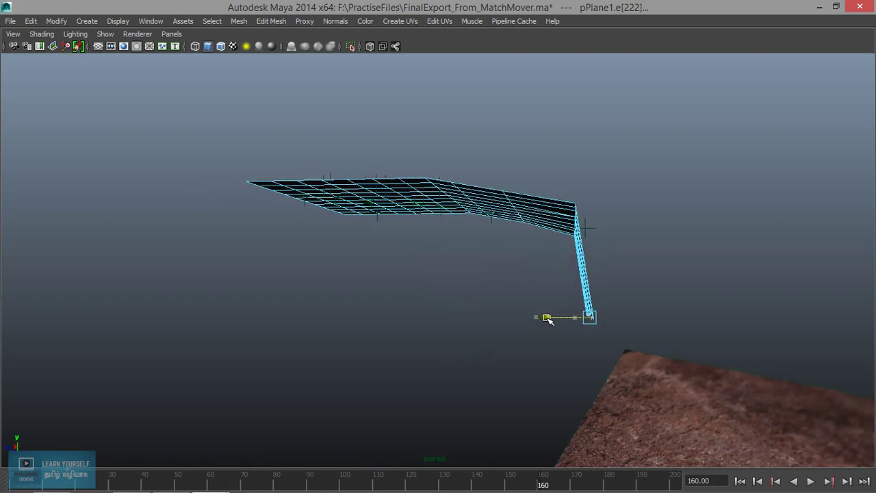
click(171, 34)
mouse_move(192, 46)
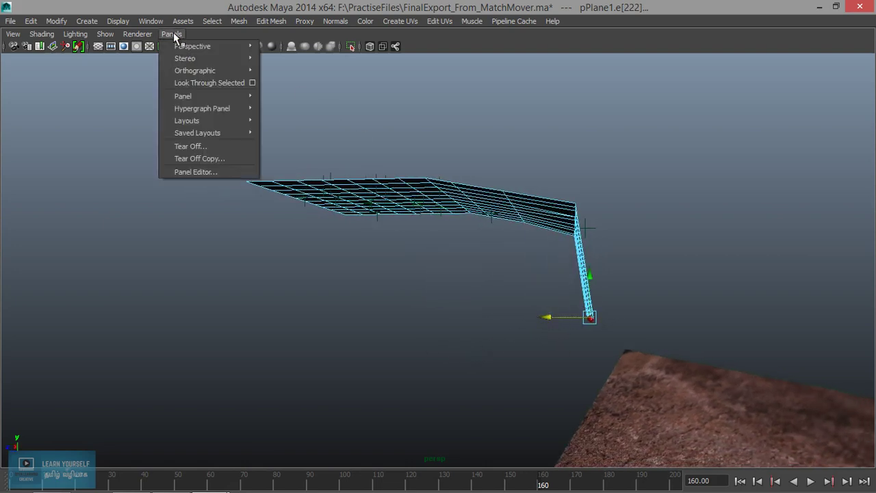
click(277, 43)
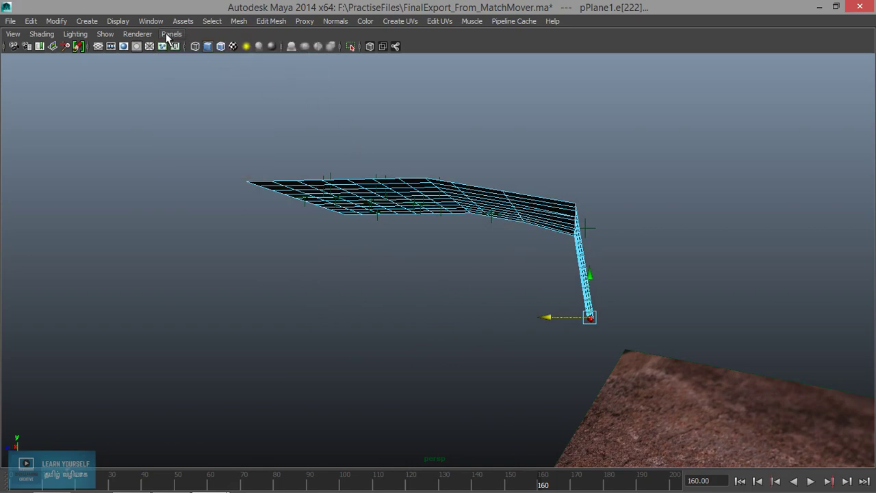
click(171, 33)
Step: Look through rzCamera1 again, scrub back to an earlier frame, and stop playback
click(291, 63)
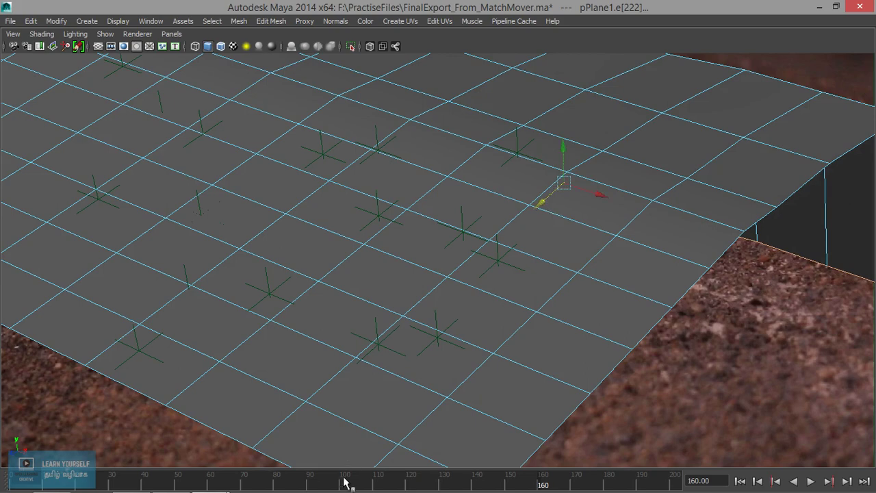
drag(344, 481, 80, 483)
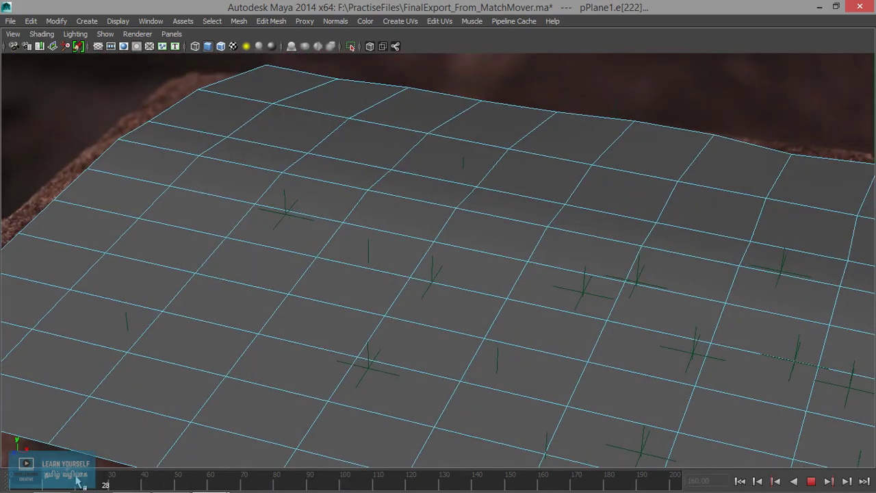
click(103, 156)
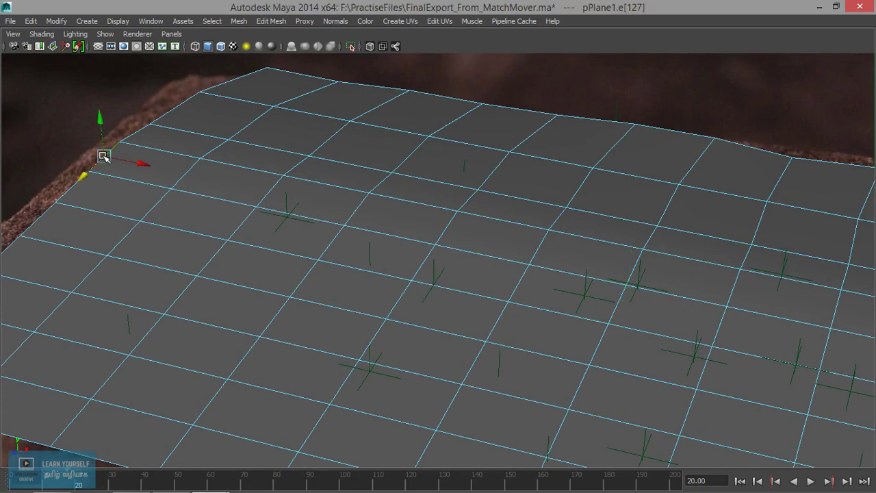
click(233, 77)
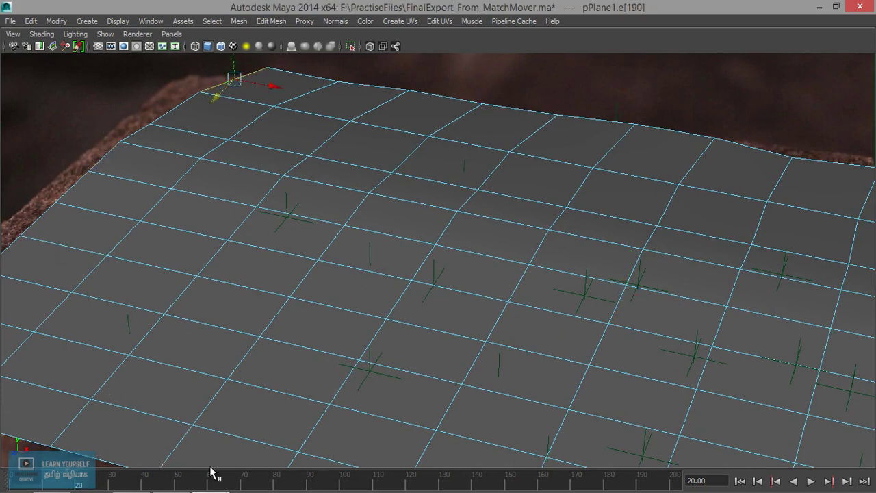
click(303, 399)
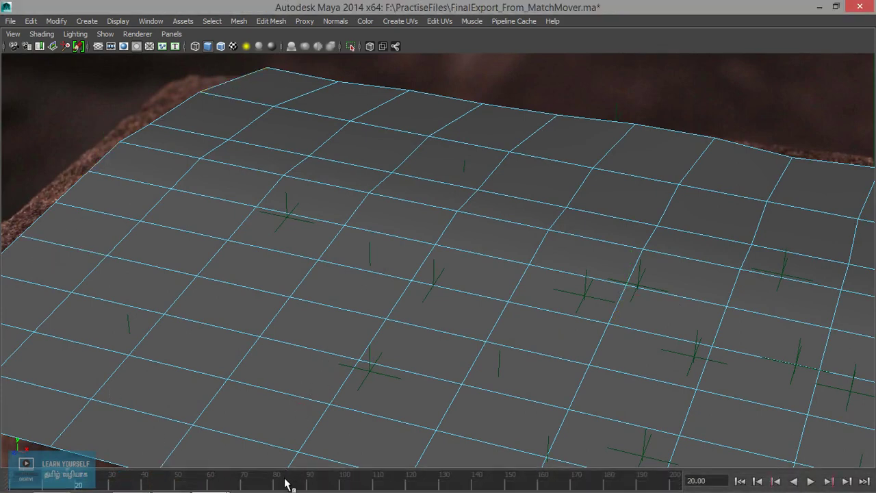
drag(283, 482, 162, 484)
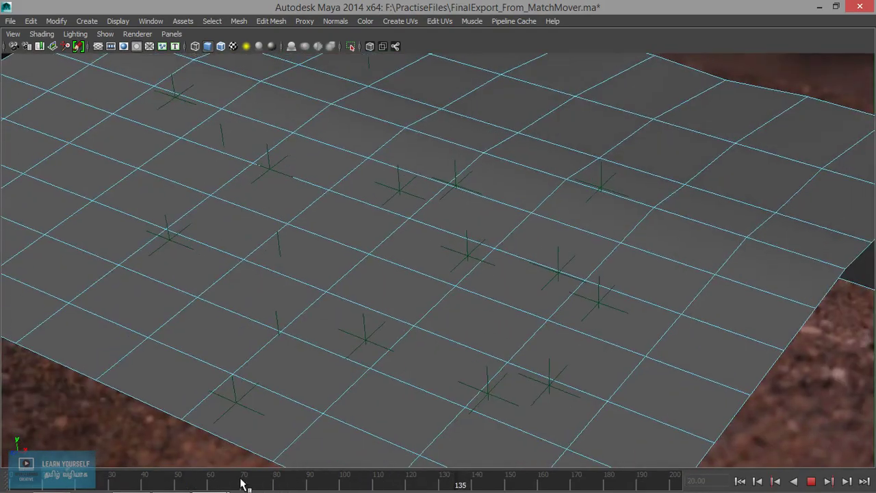
click(59, 479)
Step: Select an edge on the plane's far border and view it from above through the persp camera
click(11, 240)
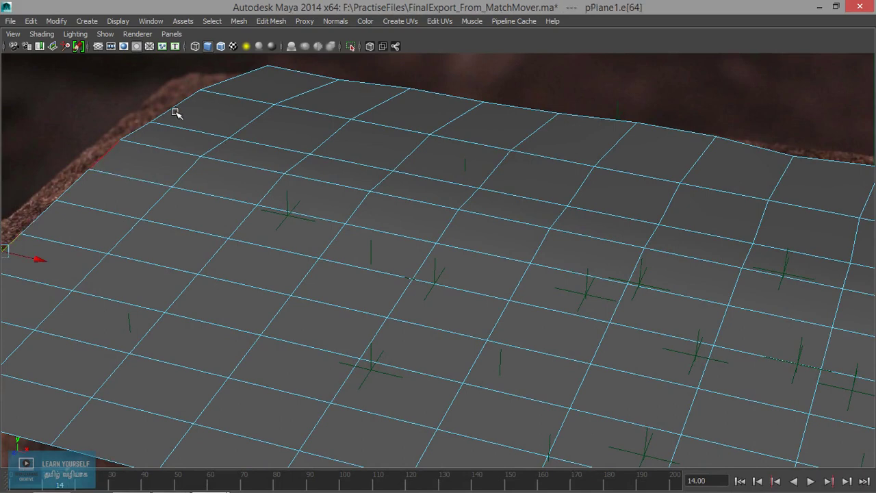
shift+click(234, 77)
click(171, 34)
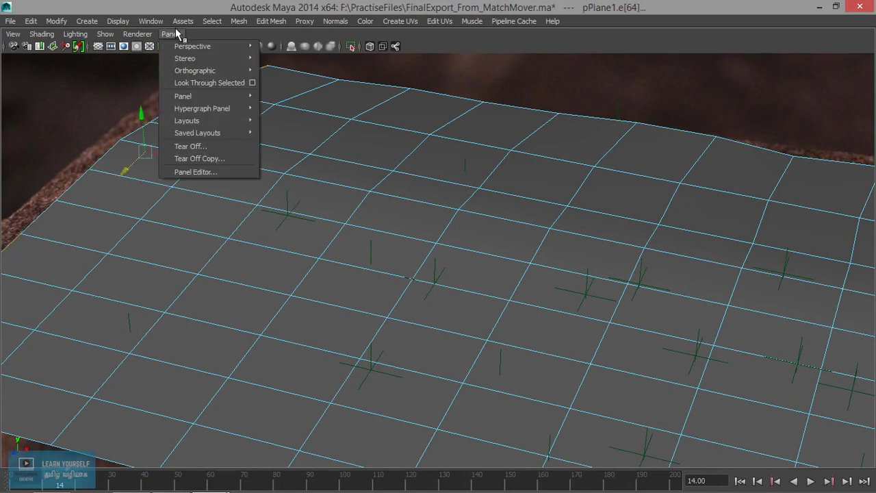
mouse_move(193, 46)
click(282, 60)
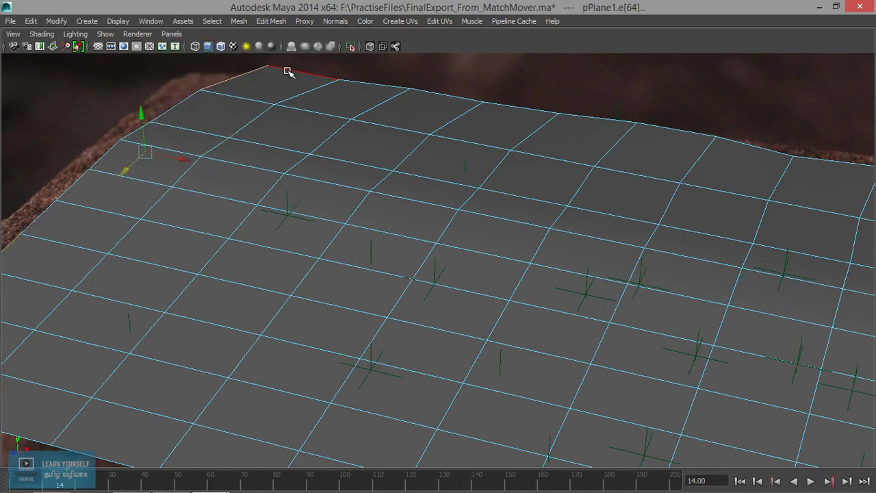
click(180, 33)
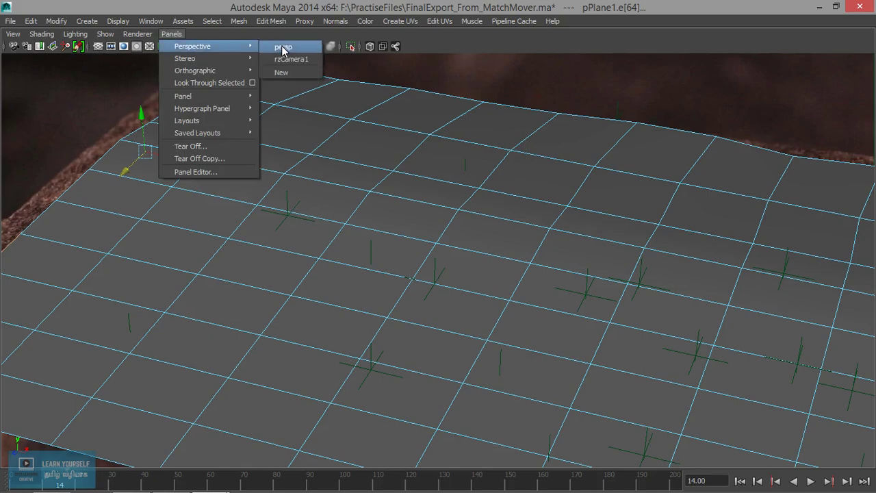
click(282, 47)
mouse_move(373, 253)
alt+mouse_down()
mouse_move(553, 313)
mouse_move(561, 334)
alt+mouse_up()
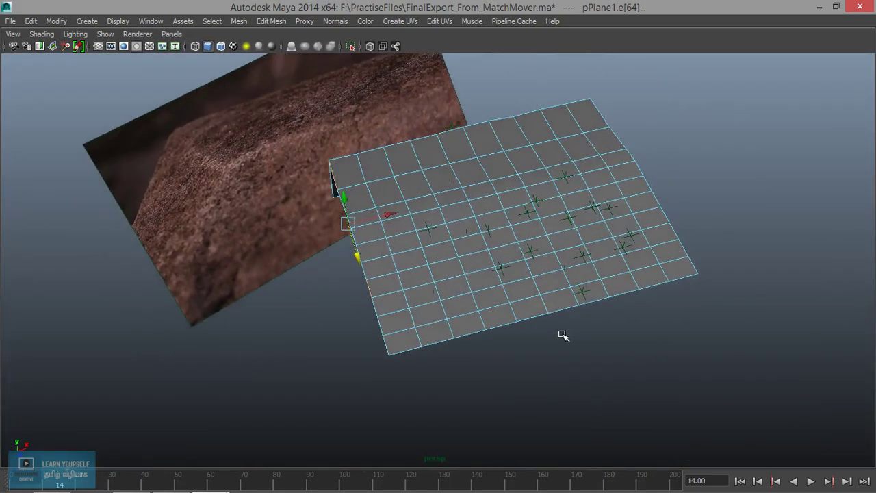
Step: Extrude pPlane1's corner border edge (polyExtrudeEdge2), pulling it slightly outward
double_click(387, 344)
mouse_move(385, 343)
alt+mouse_down()
mouse_move(451, 357)
mouse_move(461, 346)
mouse_move(518, 331)
mouse_move(528, 358)
alt+mouse_up()
click(518, 332)
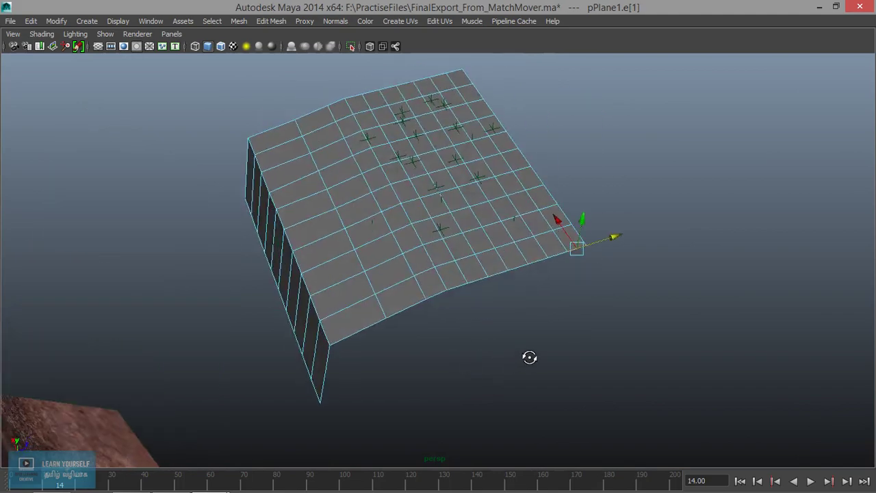
click(323, 388)
click(270, 22)
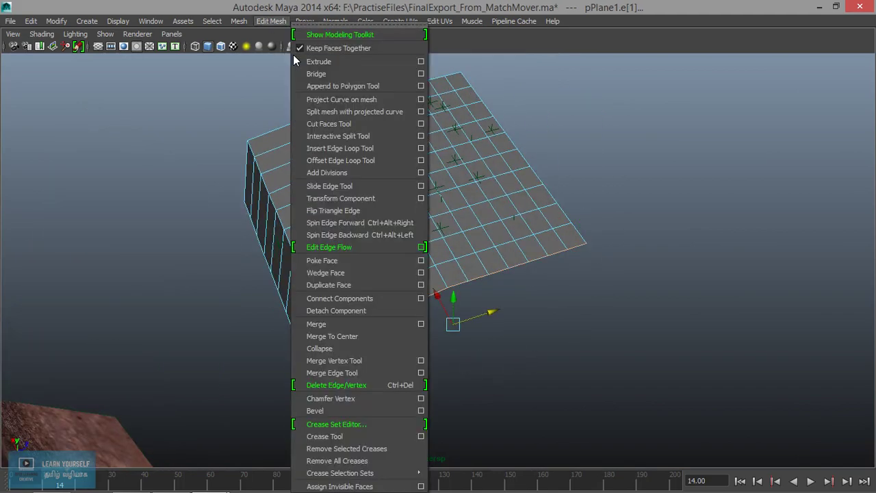
click(294, 60)
drag(595, 273, 605, 287)
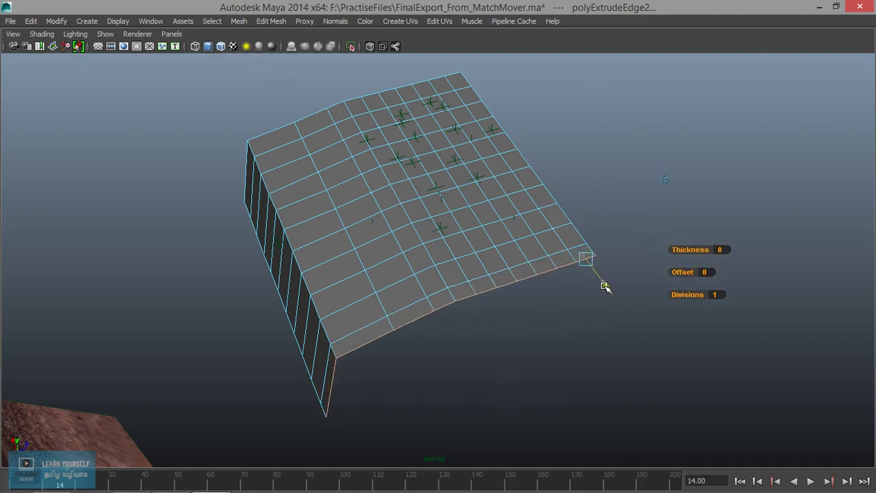
click(168, 34)
Step: Look through rzCamera1 and play the camera animation to check the plane
click(289, 59)
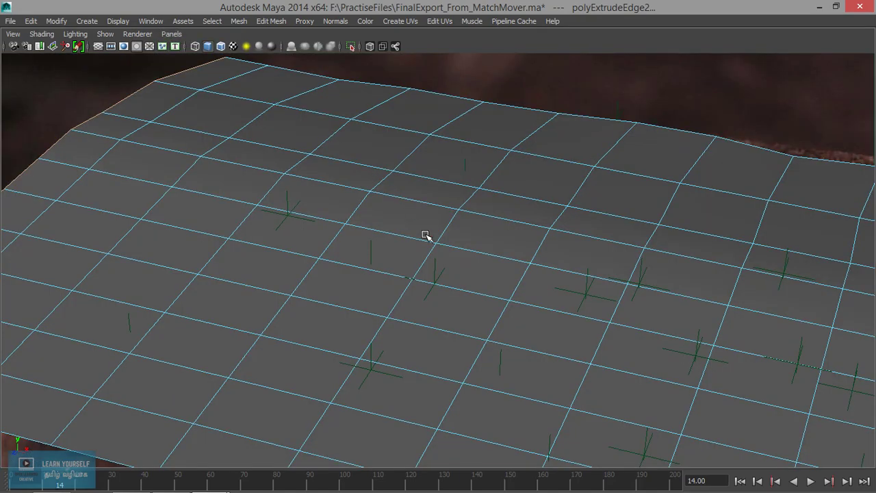
key(alt+v)
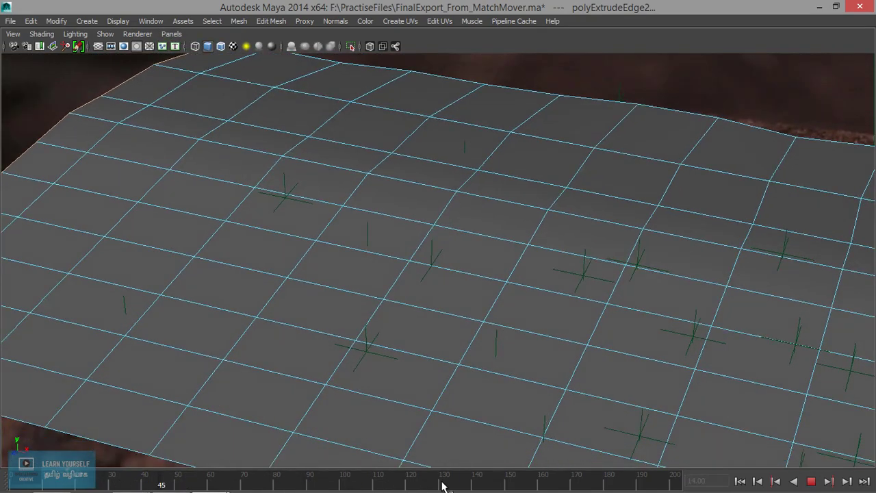
mouse_move(547, 479)
mouse_down()
mouse_move(273, 471)
mouse_move(569, 472)
mouse_up()
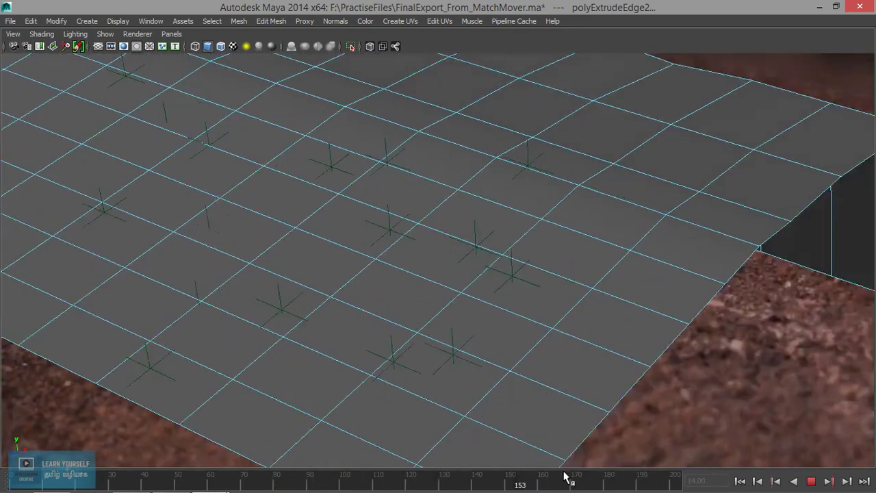
click(609, 356)
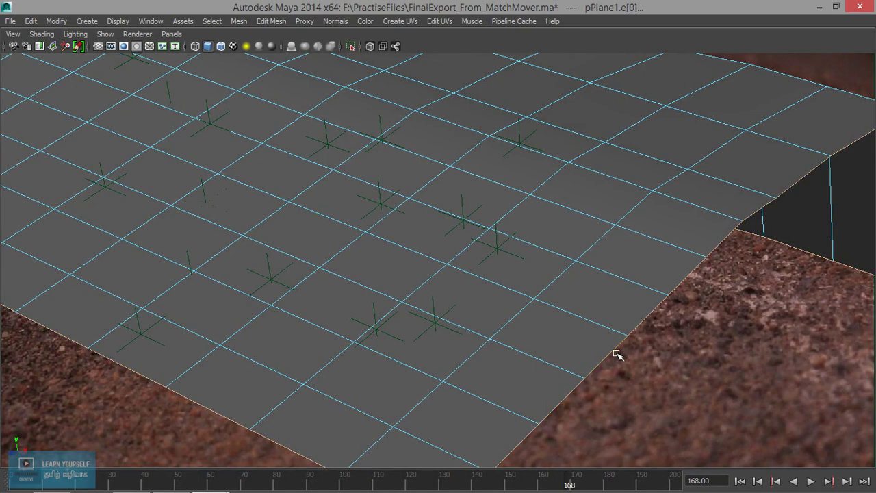
click(172, 34)
mouse_move(199, 46)
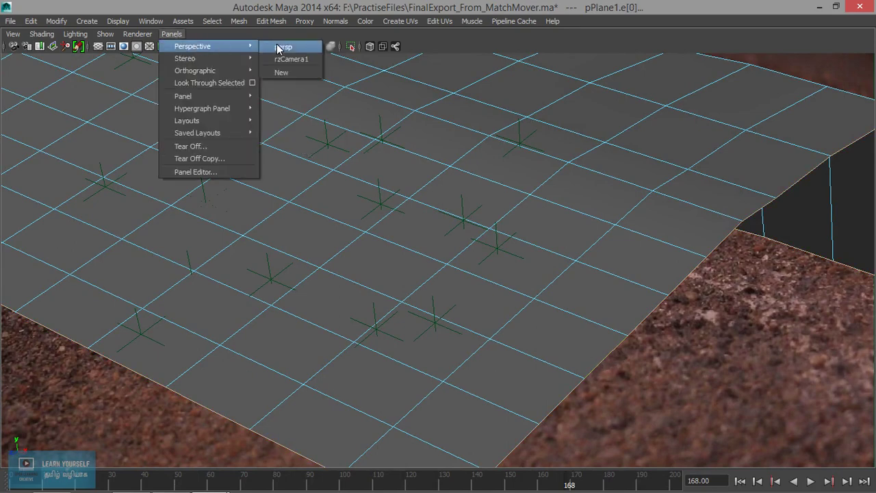
Step: Show the plane in wireframe, scrub the timeline, and return to the persp camera
click(414, 193)
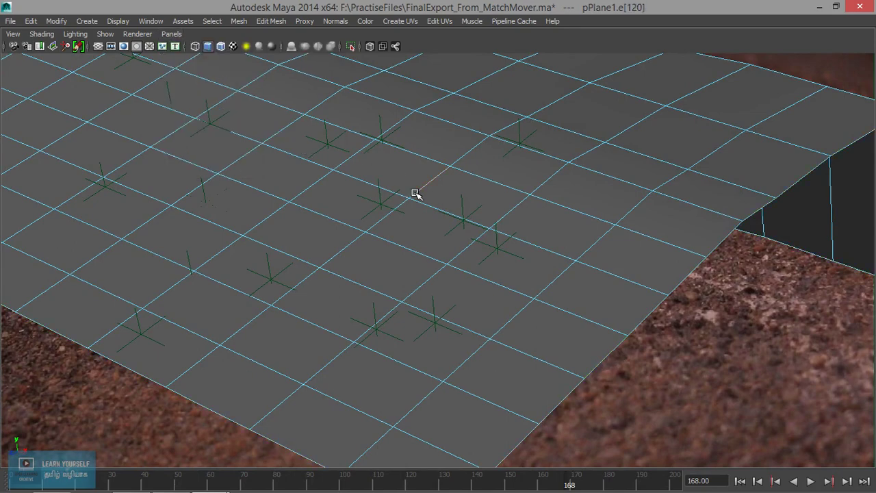
key(4)
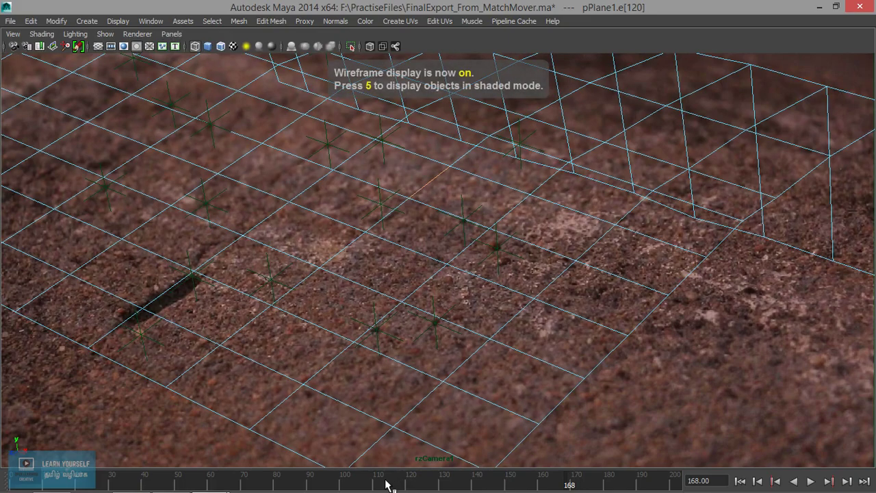
mouse_move(386, 484)
mouse_down()
mouse_move(108, 483)
mouse_move(589, 483)
mouse_up()
click(172, 34)
mouse_move(192, 46)
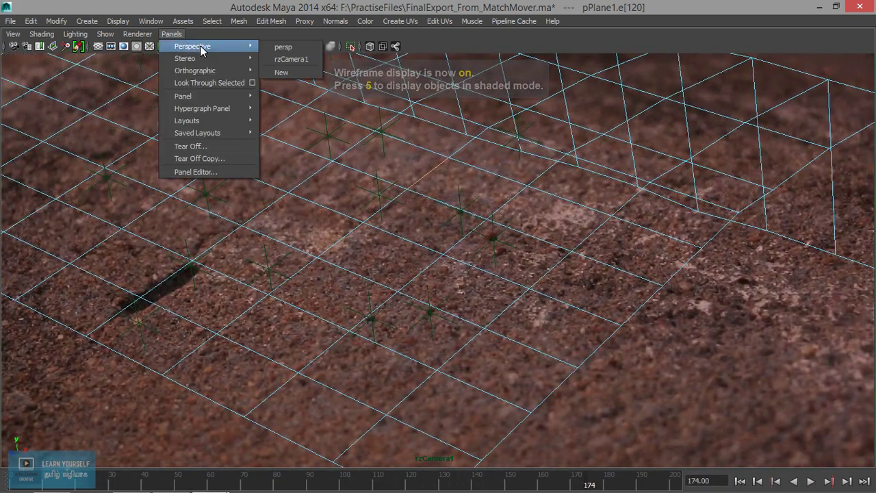
click(288, 50)
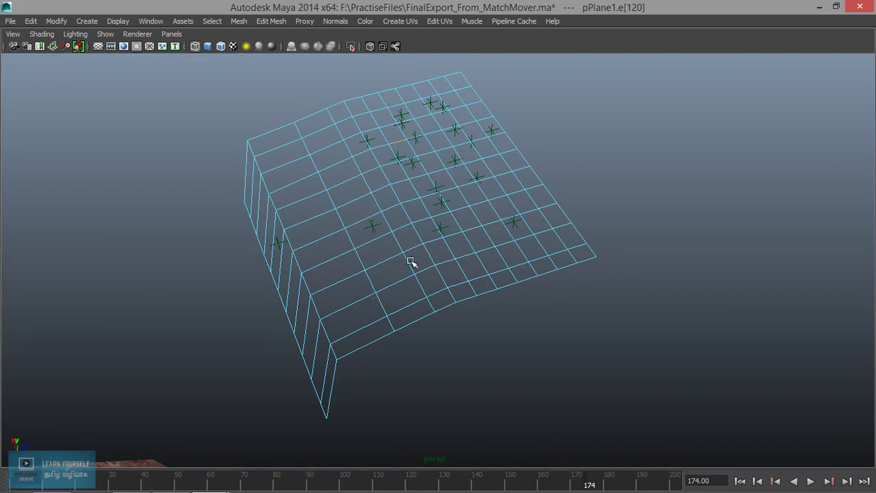
Step: Select the side wall's bottom edge row and move it up in Y to shorten the wall
mouse_move(411, 262)
alt+mouse_down()
mouse_move(499, 221)
mouse_move(620, 209)
mouse_move(579, 283)
mouse_move(584, 291)
mouse_move(392, 286)
mouse_move(409, 272)
mouse_move(446, 318)
mouse_move(397, 319)
mouse_move(355, 368)
alt+mouse_up()
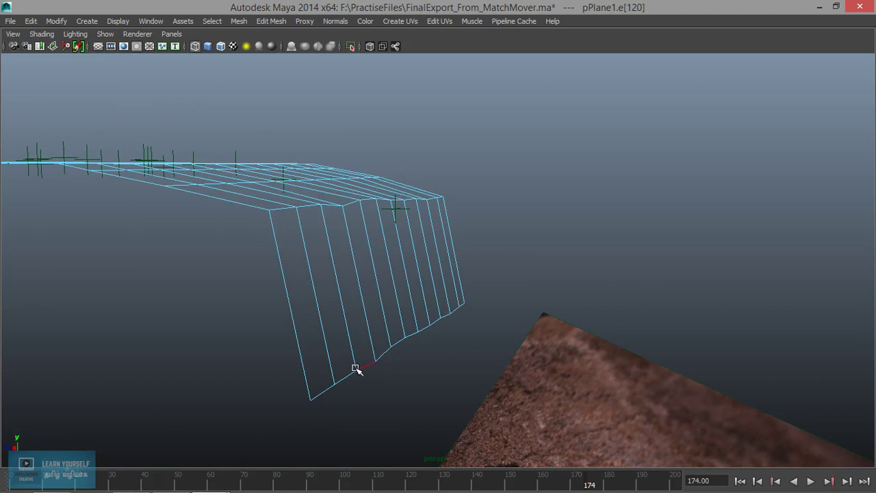
double_click(323, 395)
alt+drag(399, 385, 361, 380)
click(133, 346)
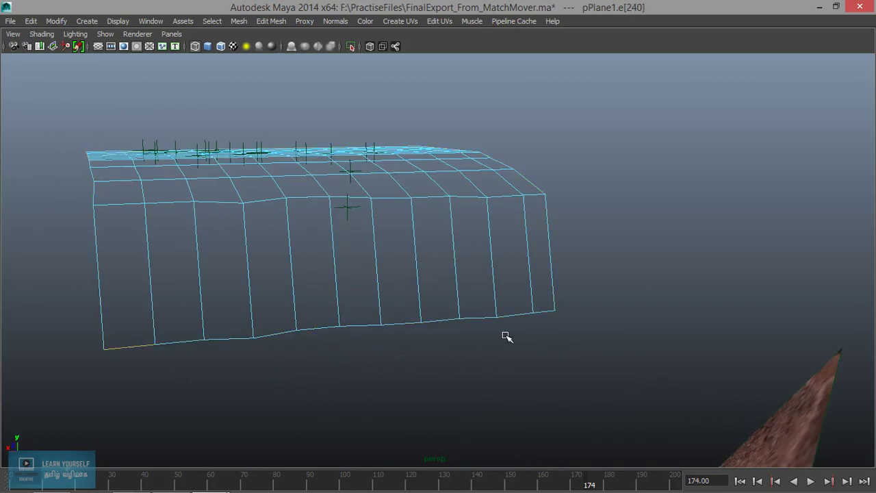
shift+double_click(539, 309)
key(w)
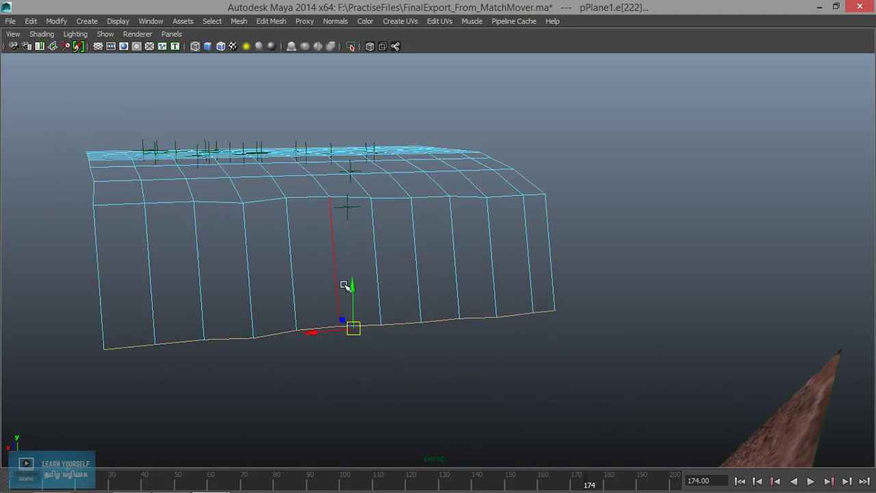
mouse_move(351, 283)
mouse_down()
mouse_move(346, 193)
mouse_move(427, 191)
mouse_move(442, 321)
mouse_move(549, 340)
mouse_move(351, 352)
mouse_move(473, 401)
mouse_up()
Step: Select pPlane1's right border edges and extrude them (polyExtrudeEdge3)
click(489, 436)
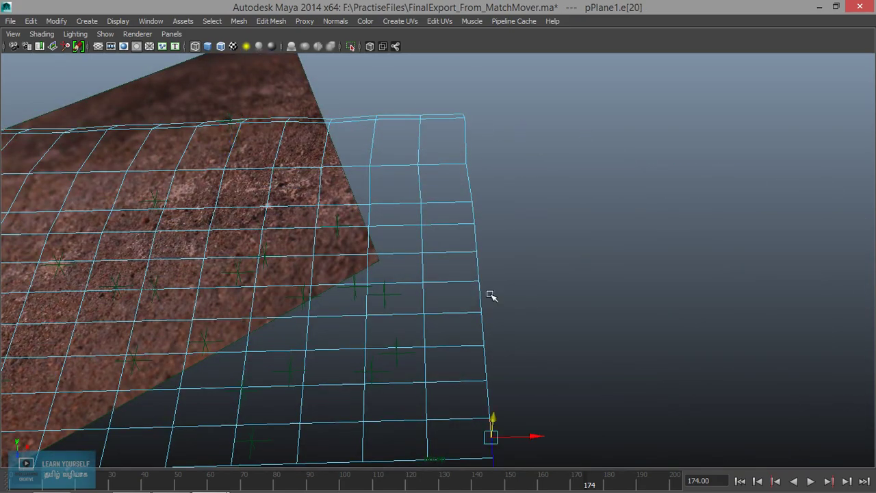
alt+drag(462, 113, 464, 150)
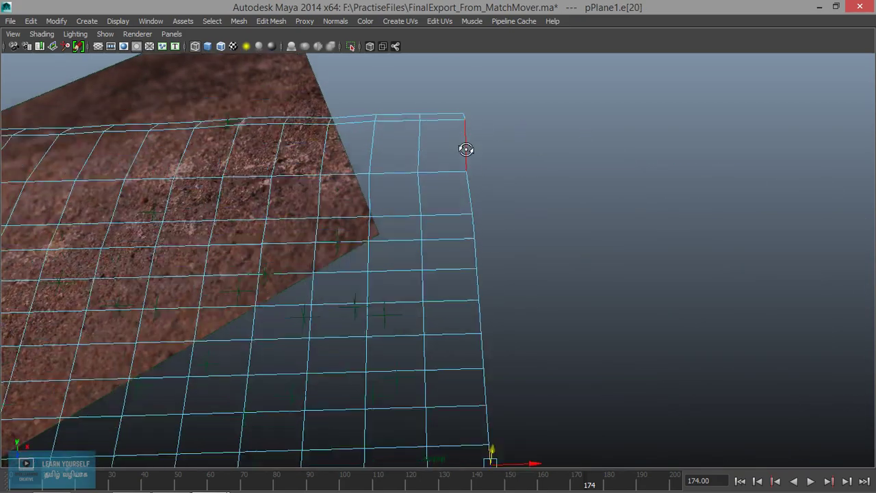
shift+click(464, 120)
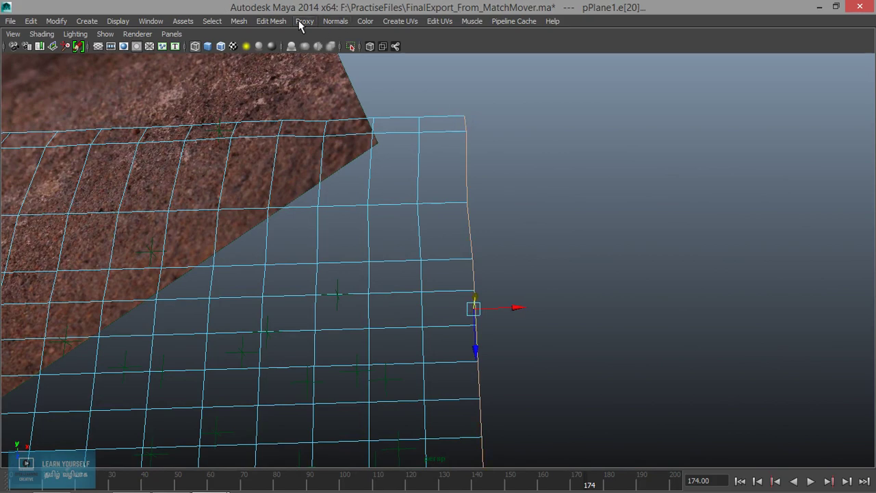
click(271, 22)
click(306, 63)
Step: Extrude the edges again (polyExtrudeEdge4), push them out to the right, and return to Object Mode
mouse_move(508, 386)
alt+mouse_down()
mouse_move(518, 385)
mouse_move(499, 344)
mouse_move(402, 369)
mouse_move(445, 369)
alt+mouse_up()
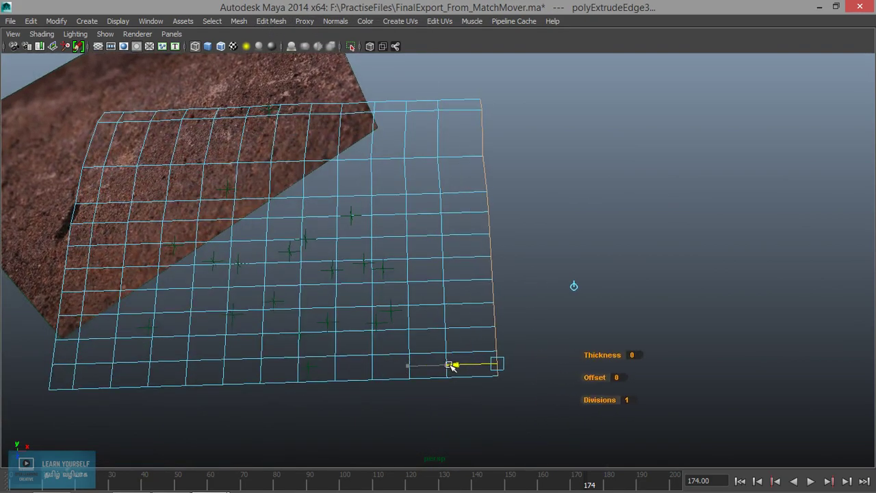
key(ctrl+e)
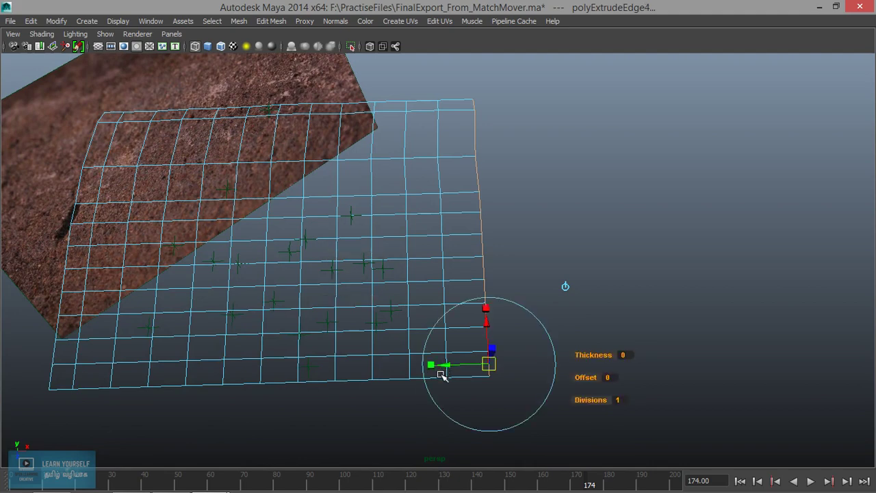
drag(445, 366, 485, 363)
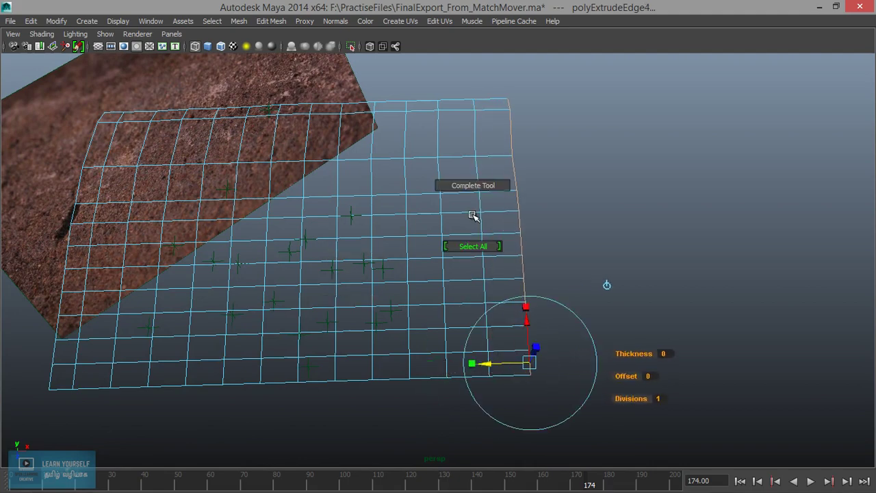
right_drag(523, 197, 570, 192)
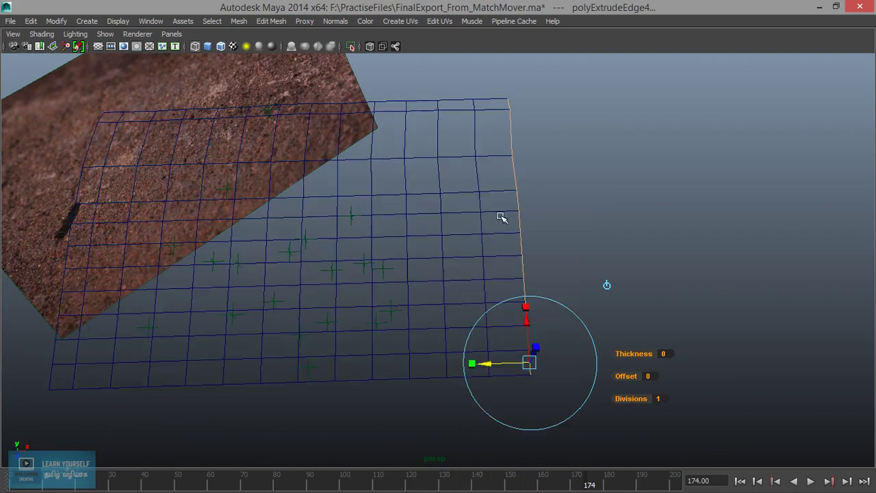
mouse_move(445, 272)
alt+mouse_down()
mouse_move(311, 250)
mouse_move(397, 228)
mouse_move(362, 333)
mouse_move(317, 315)
alt+mouse_up()
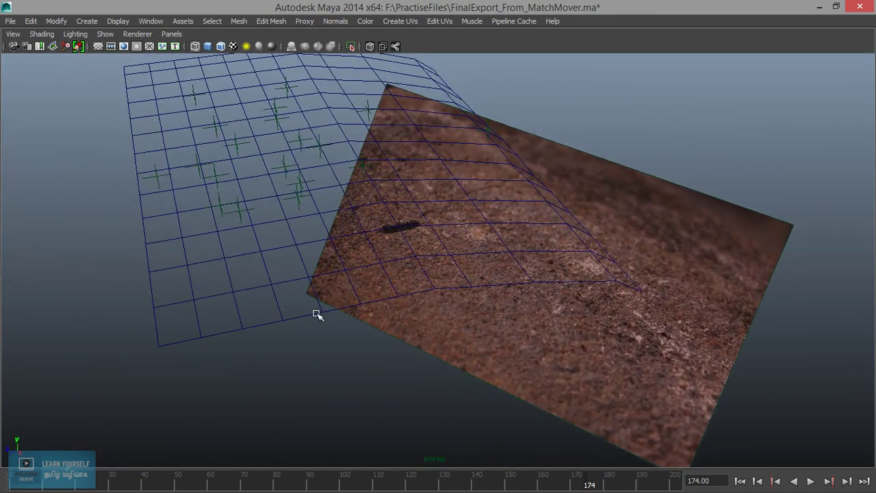